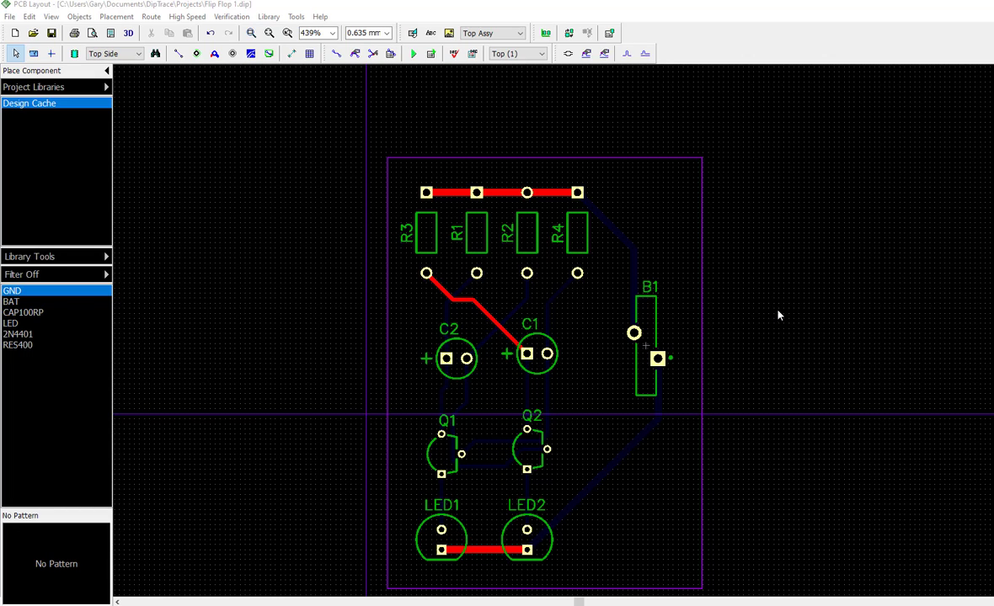
In resistor R3's component properties, set the main marking to show RefDes with Left justification
{"action": "left_click", "coordinate": [490, 314]}
{"action": "left_click", "coordinate": [679, 299]}
{"action": "left_click", "coordinate": [428, 239]}
{"action": "right_click", "coordinate": [428, 239]}
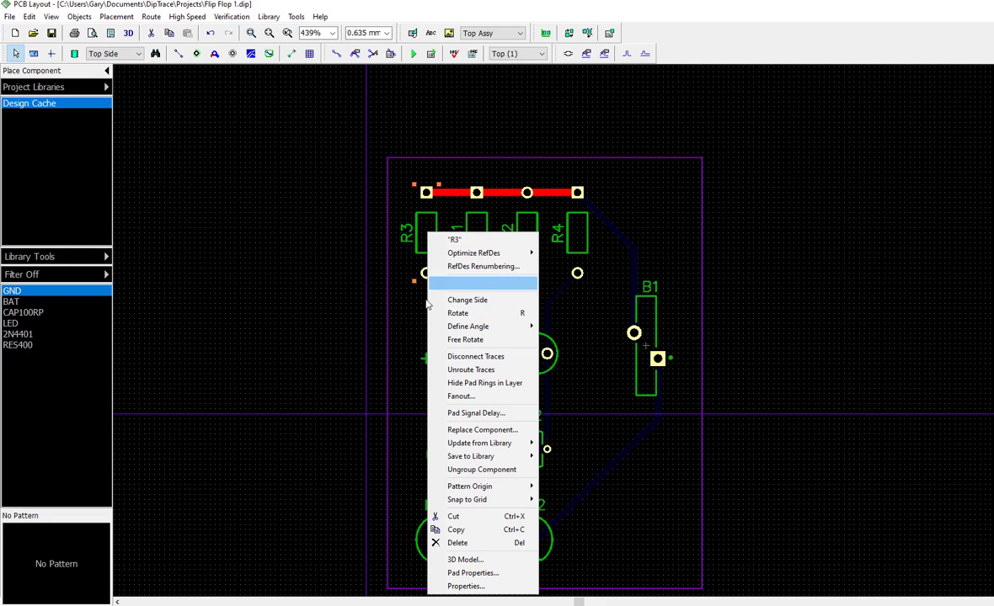
{"action": "left_click", "coordinate": [461, 587]}
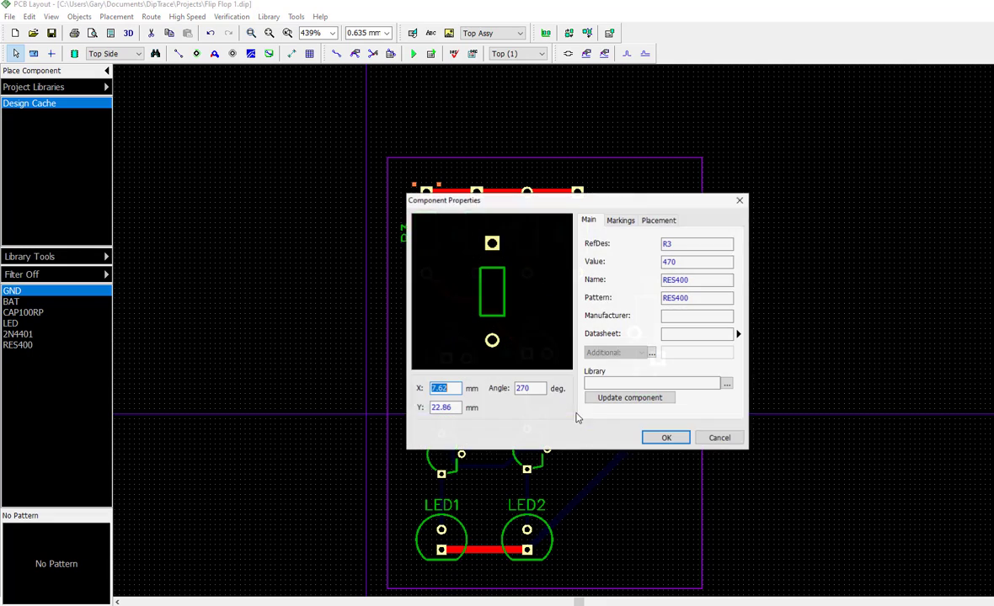
{"action": "left_click", "coordinate": [623, 222]}
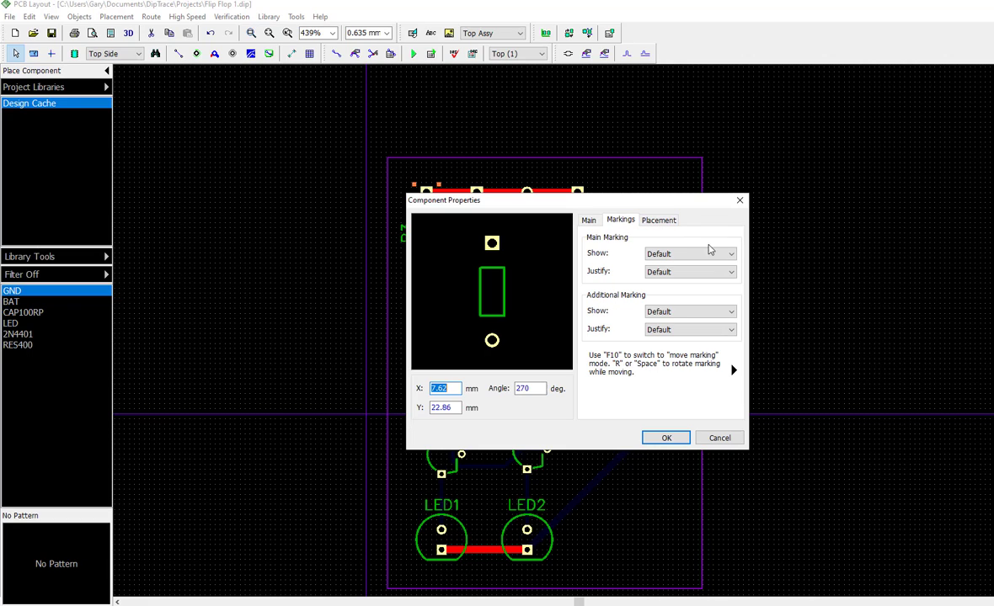
{"action": "left_click", "coordinate": [720, 254]}
{"action": "left_click", "coordinate": [694, 291]}
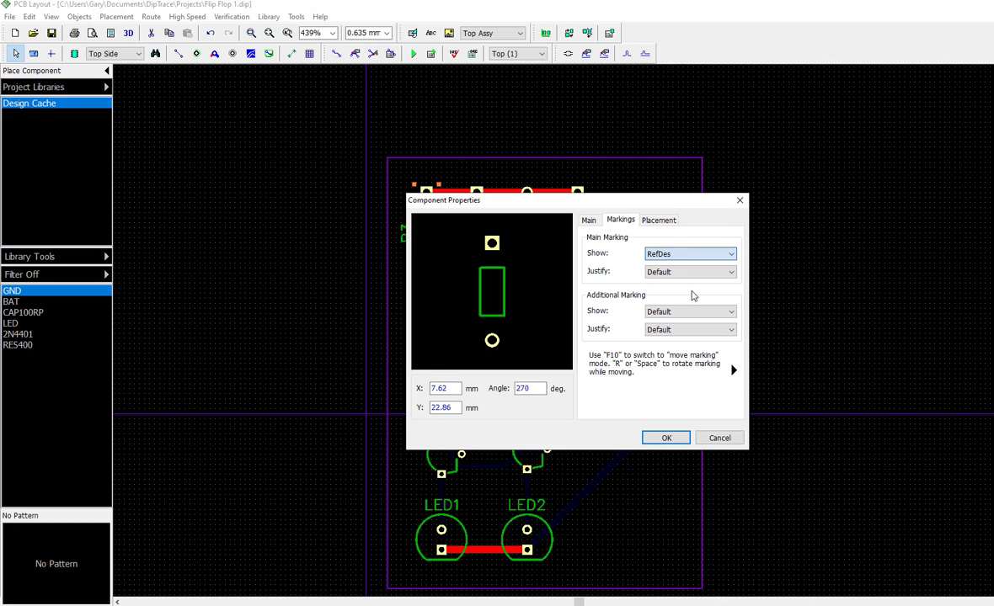
{"action": "left_click_drag", "start_coordinate": [696, 204], "coordinate": [680, 285]}
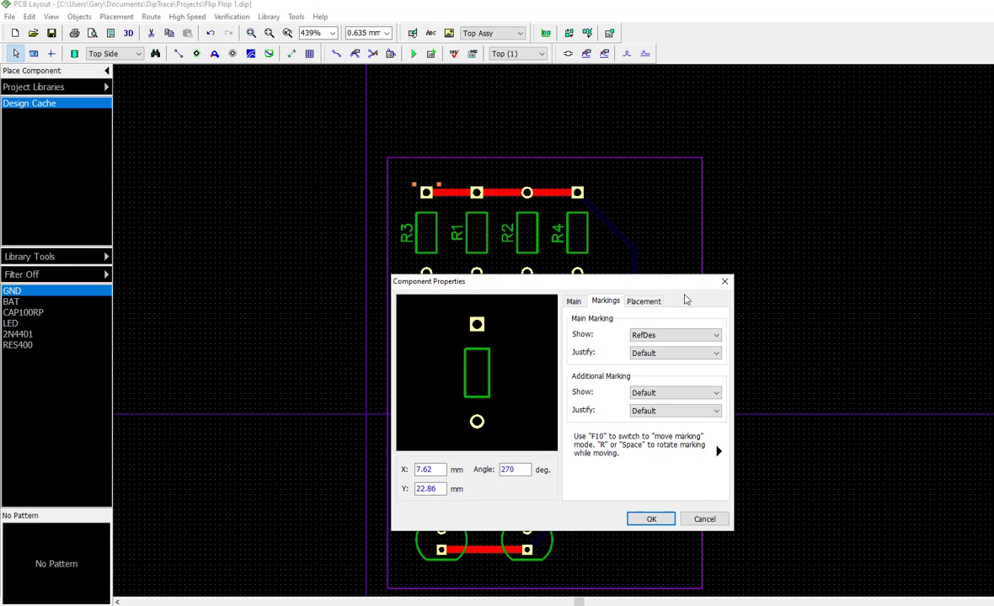
{"action": "left_click", "coordinate": [685, 353]}
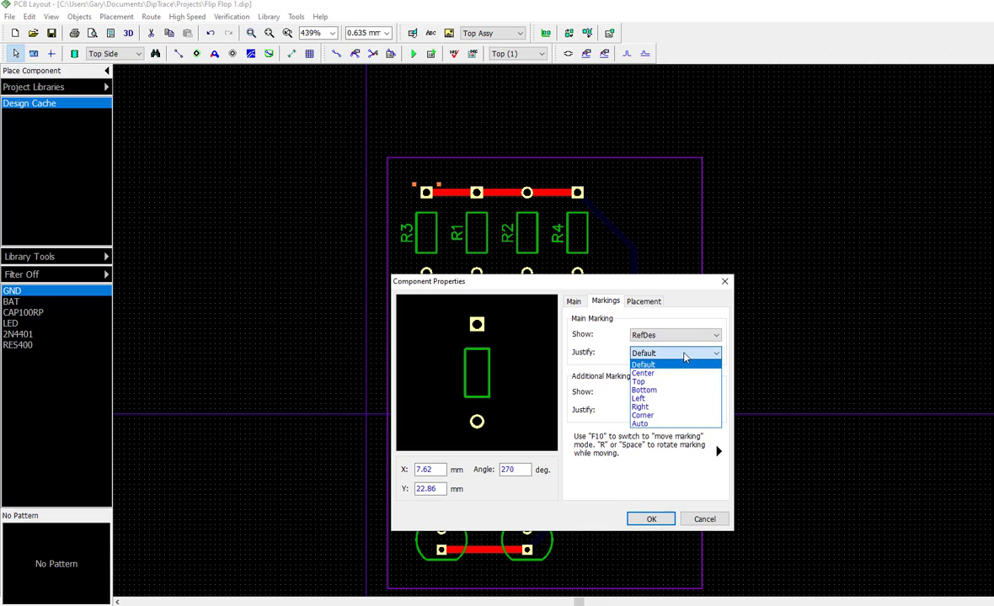
{"action": "left_click", "coordinate": [673, 399]}
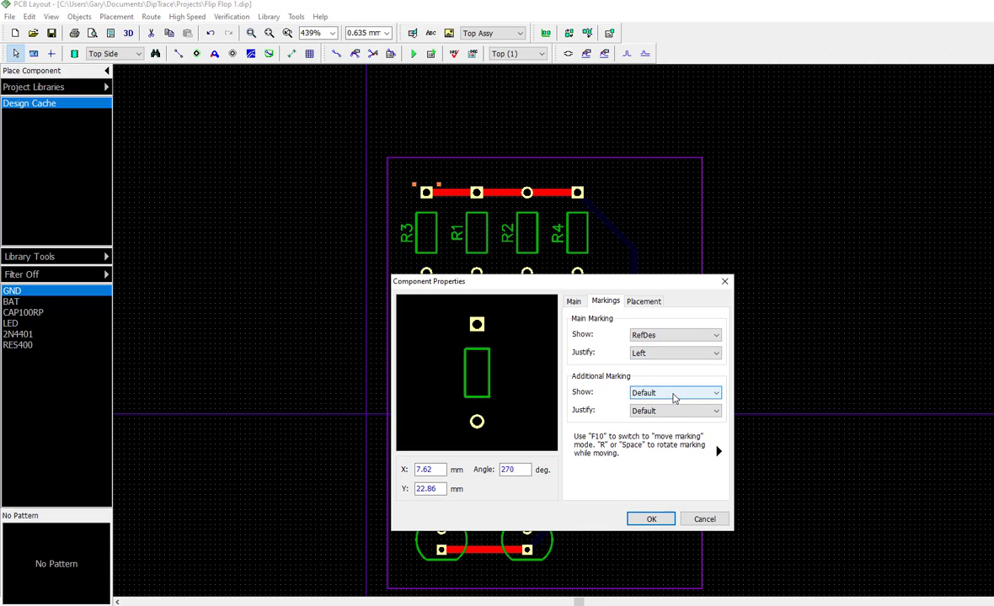
Set R3's additional marking to show Value with Right justification, and move R3 slightly left, away from R1
{"action": "left_click", "coordinate": [673, 395]}
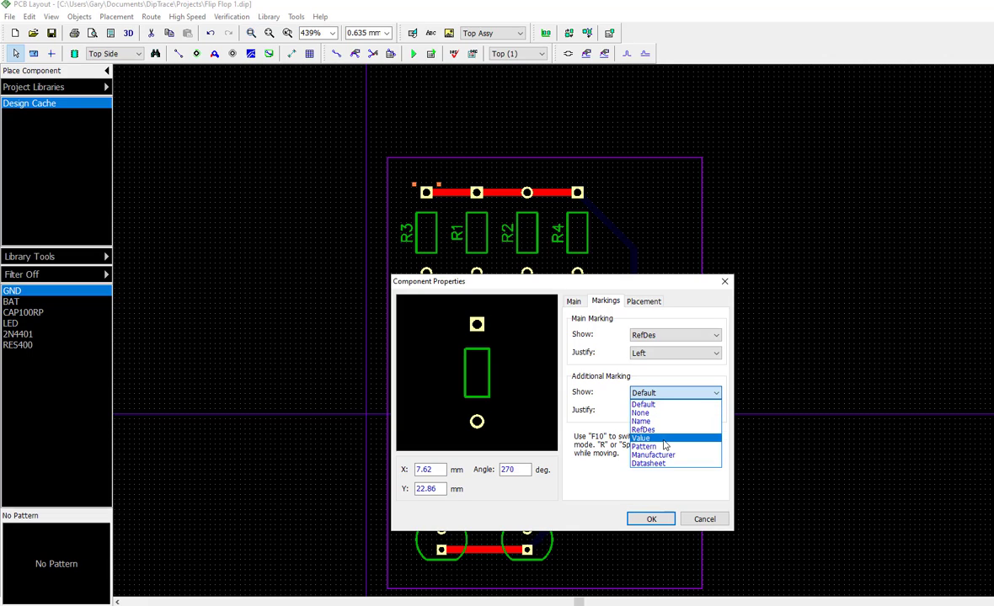
{"action": "left_click", "coordinate": [663, 438]}
{"action": "left_click", "coordinate": [674, 411]}
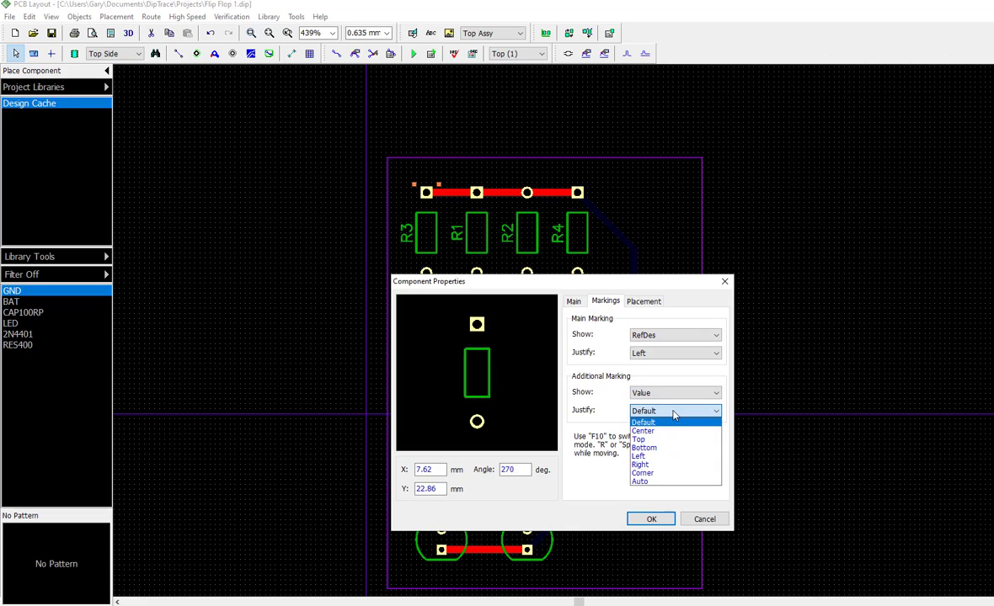
{"action": "left_click", "coordinate": [663, 465]}
{"action": "left_click", "coordinate": [645, 519]}
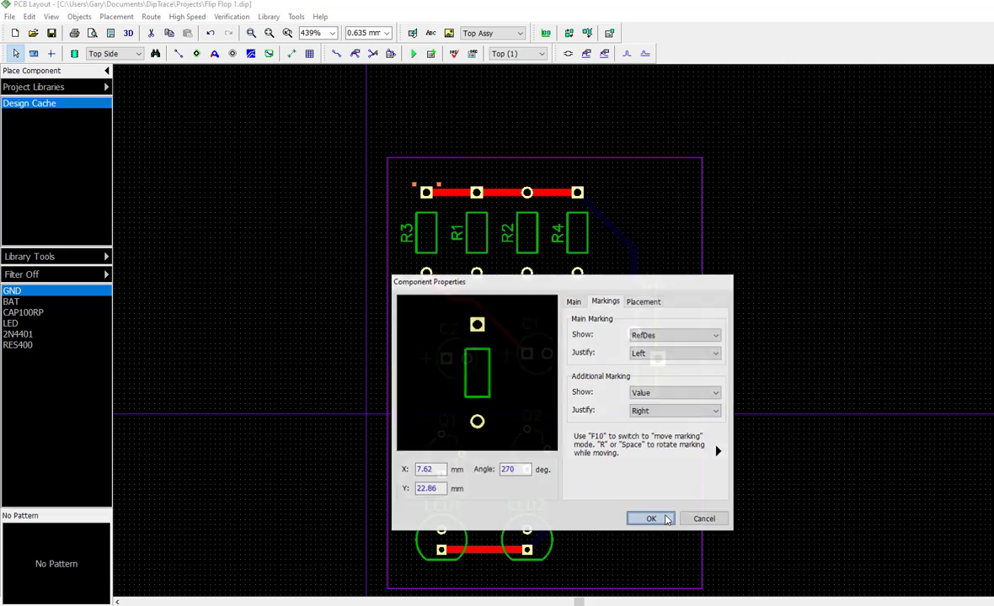
{"action": "left_click", "coordinate": [608, 435]}
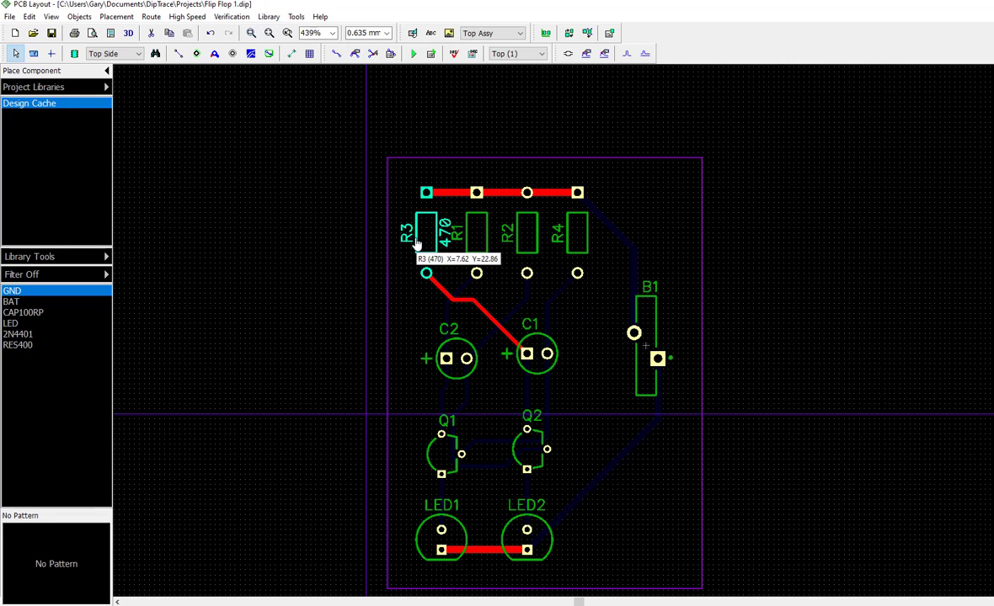
{"action": "left_click_drag", "start_coordinate": [423, 251], "coordinate": [416, 243]}
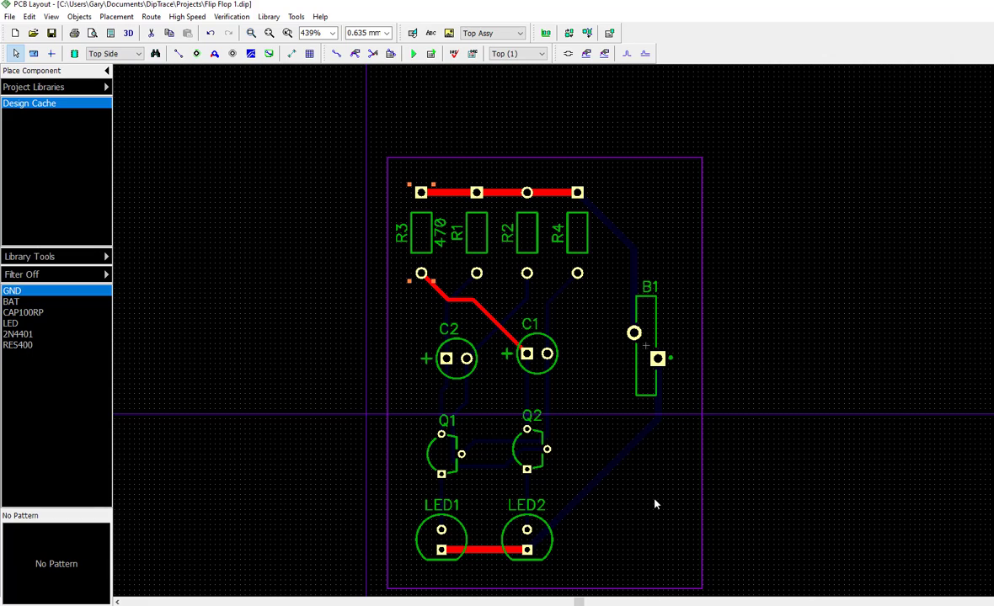
In capacitor C2's component properties, set the main marking to show RefDes with Top justification
{"action": "double_click", "coordinate": [469, 381]}
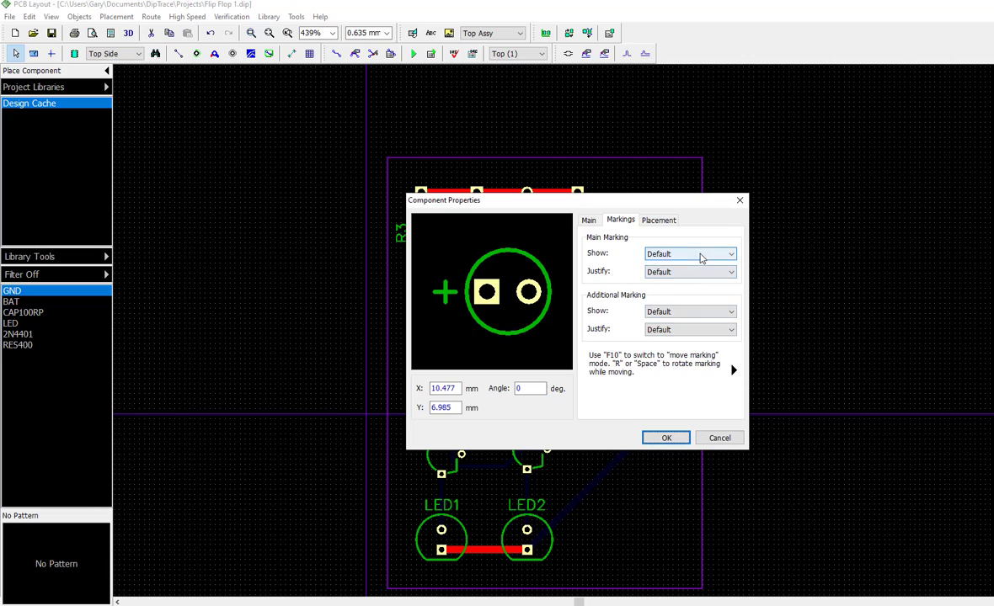
{"action": "left_click", "coordinate": [699, 255]}
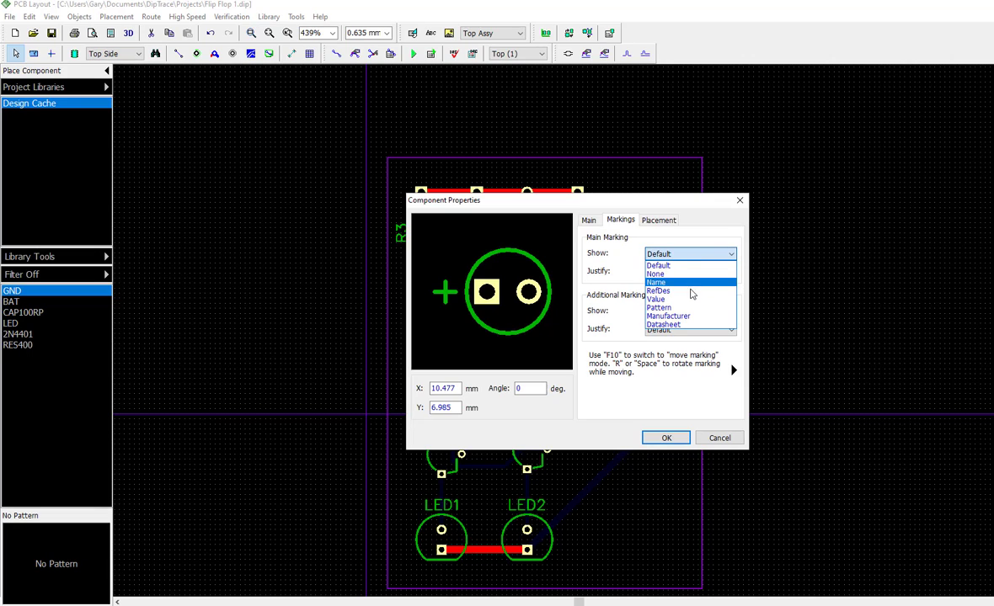
{"action": "left_click", "coordinate": [691, 291]}
{"action": "left_click", "coordinate": [678, 272]}
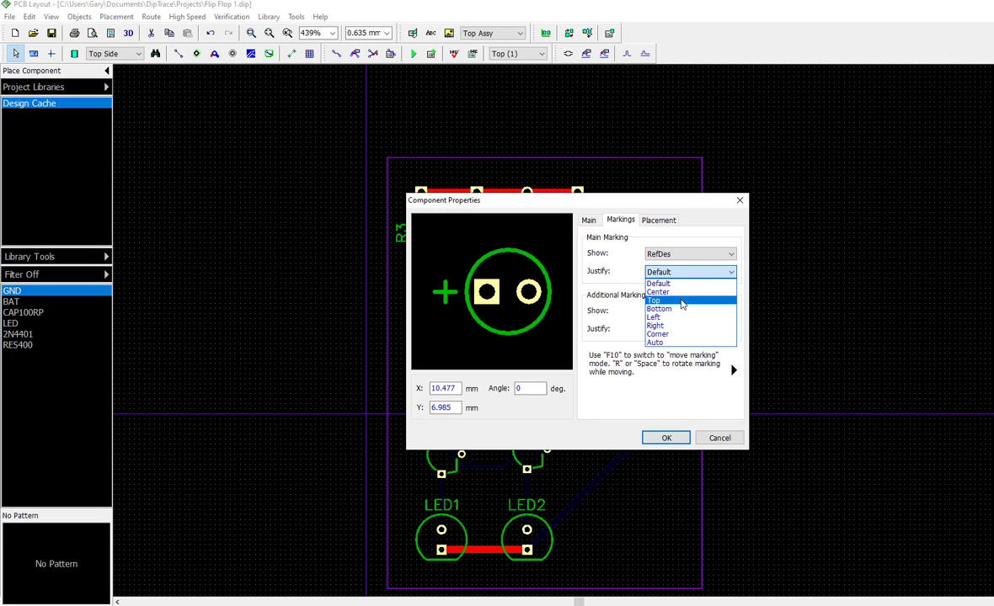
{"action": "left_click", "coordinate": [689, 305]}
Set C2's additional marking to show Value with Bottom justification and apply the properties
{"action": "left_click", "coordinate": [692, 313]}
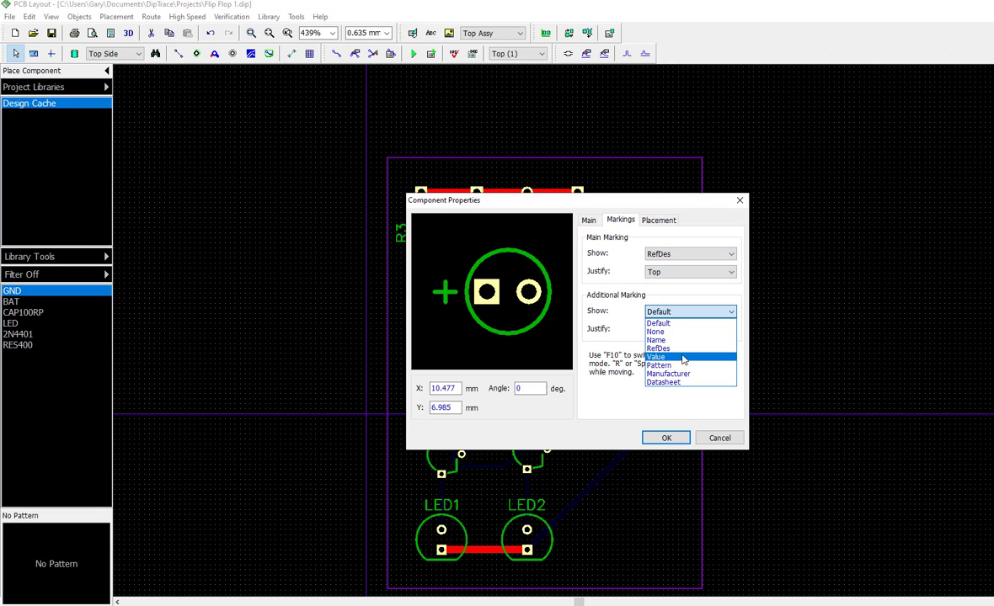
{"action": "left_click", "coordinate": [682, 357]}
{"action": "left_click", "coordinate": [684, 330]}
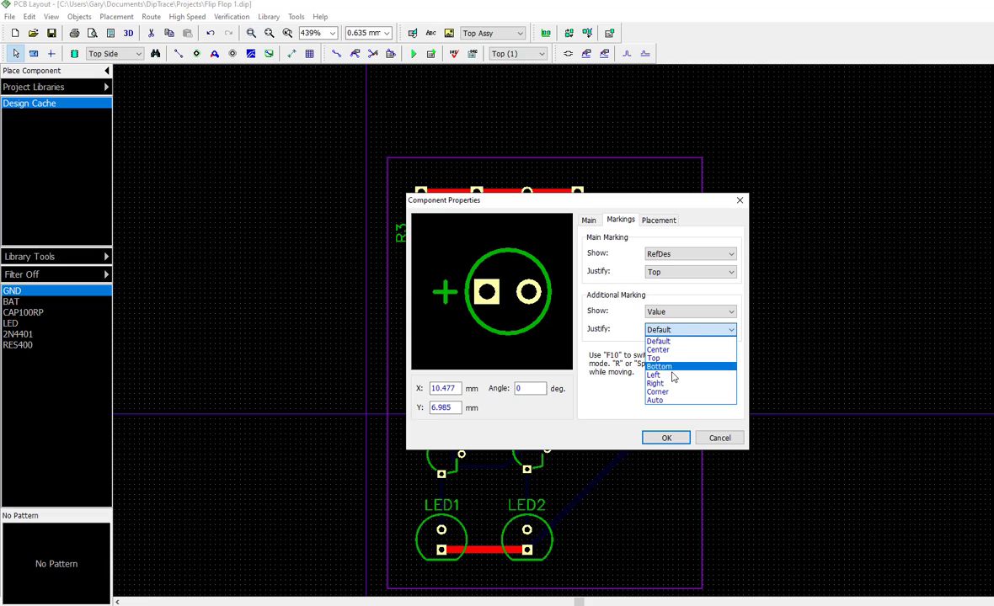
{"action": "left_click", "coordinate": [660, 366]}
{"action": "left_click", "coordinate": [666, 438]}
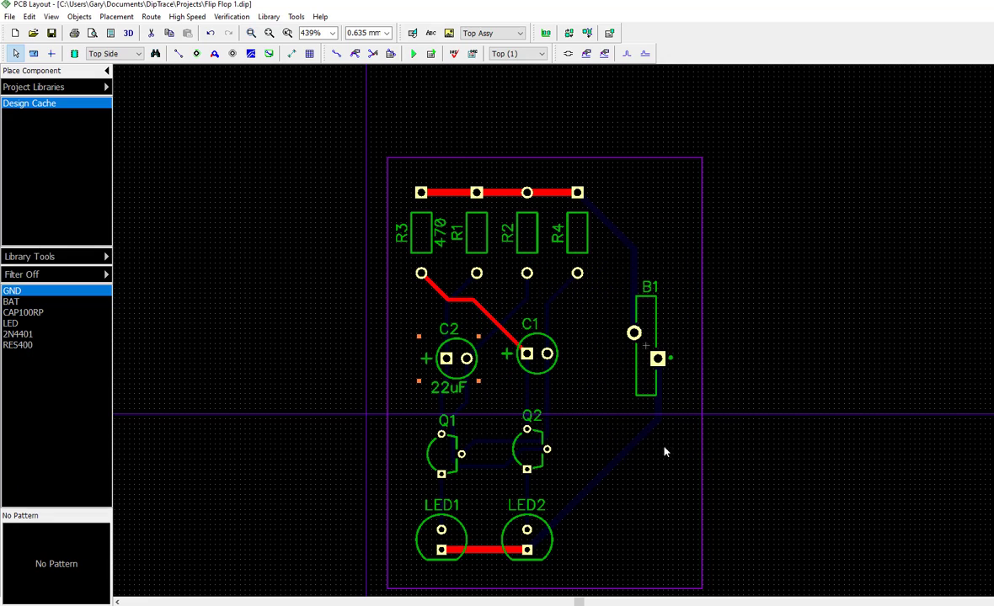
In transistor Q1's component properties, set the main marking to show RefDes with Top justification
{"action": "left_click", "coordinate": [619, 472]}
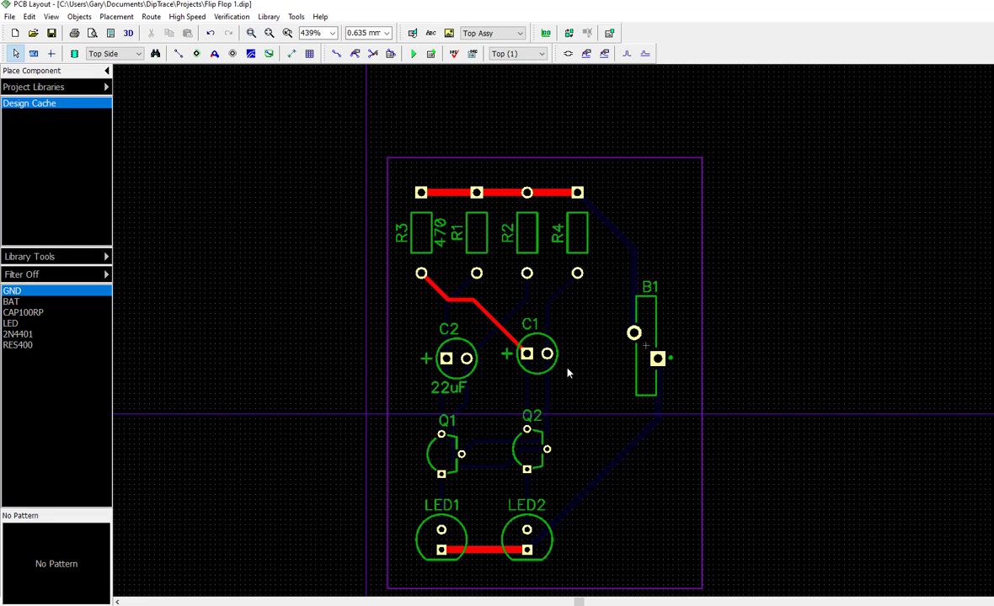
{"action": "double_click", "coordinate": [452, 472]}
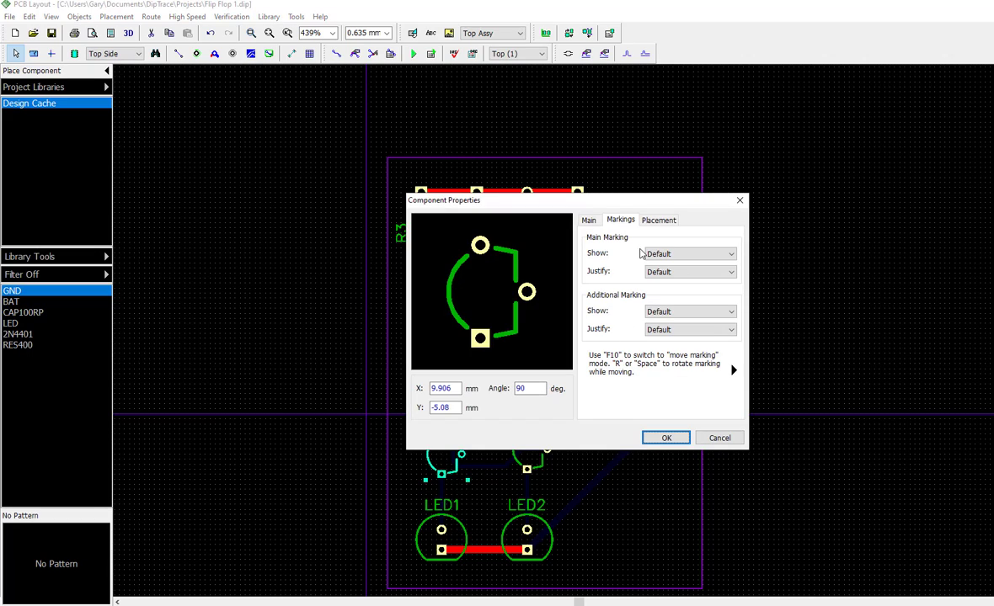
{"action": "left_click", "coordinate": [674, 255]}
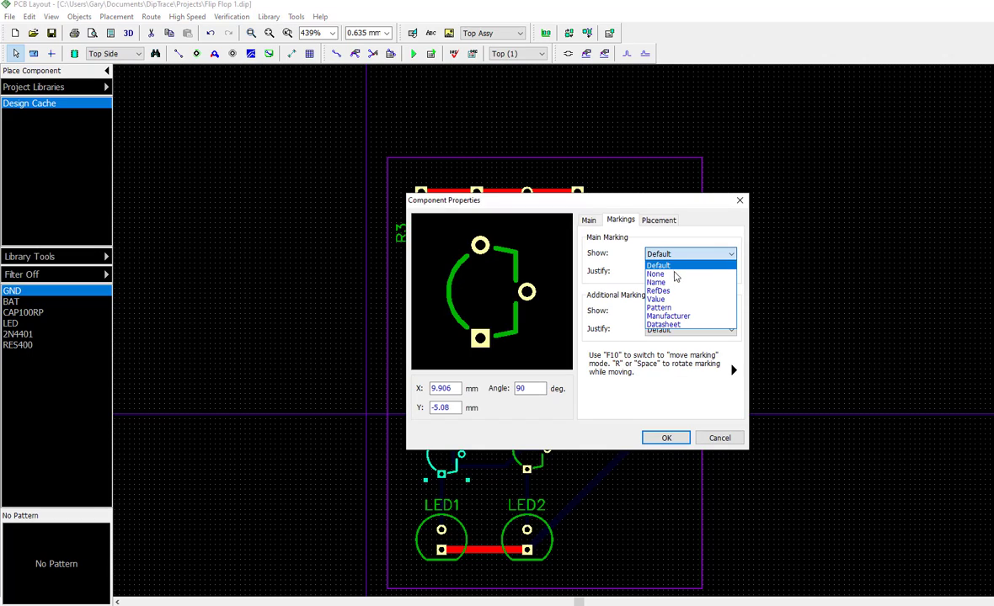
{"action": "left_click", "coordinate": [672, 291]}
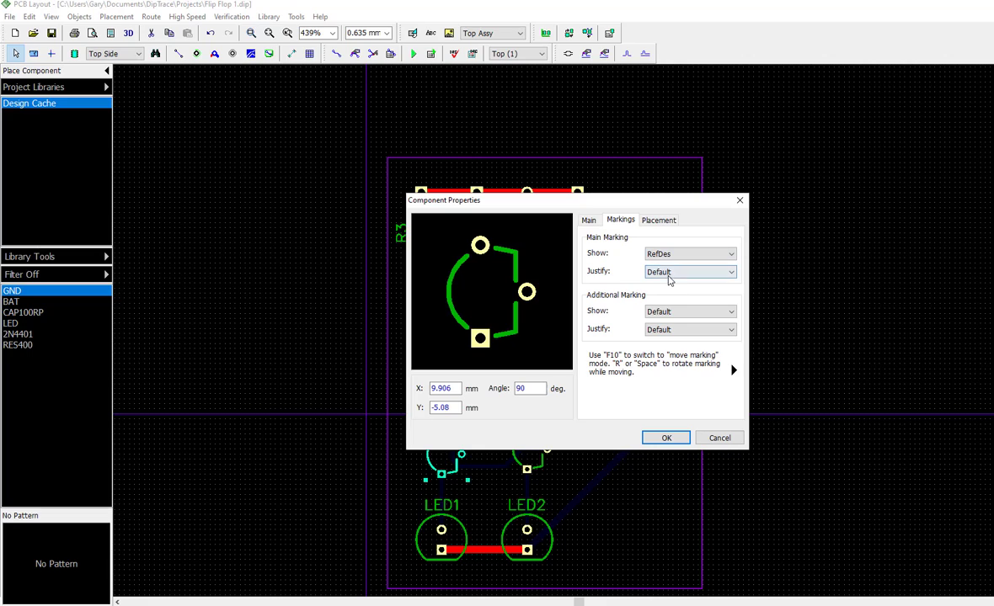
{"action": "left_click", "coordinate": [683, 273]}
{"action": "left_click", "coordinate": [686, 294]}
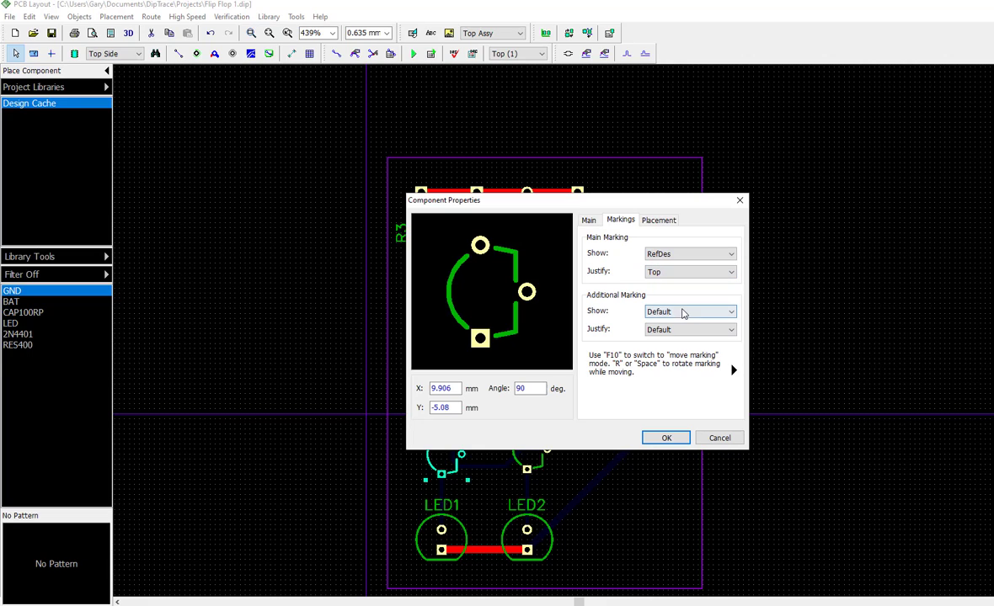
Set Q1's additional marking to show Name with Left justification and apply the properties
{"action": "left_click", "coordinate": [684, 315]}
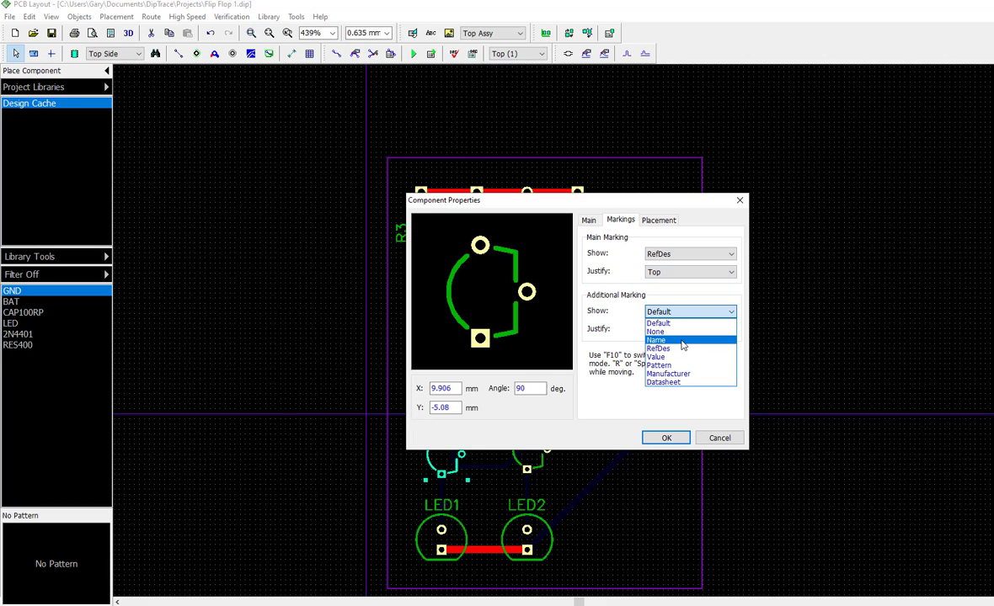
{"action": "left_click", "coordinate": [683, 341]}
{"action": "left_click", "coordinate": [677, 331]}
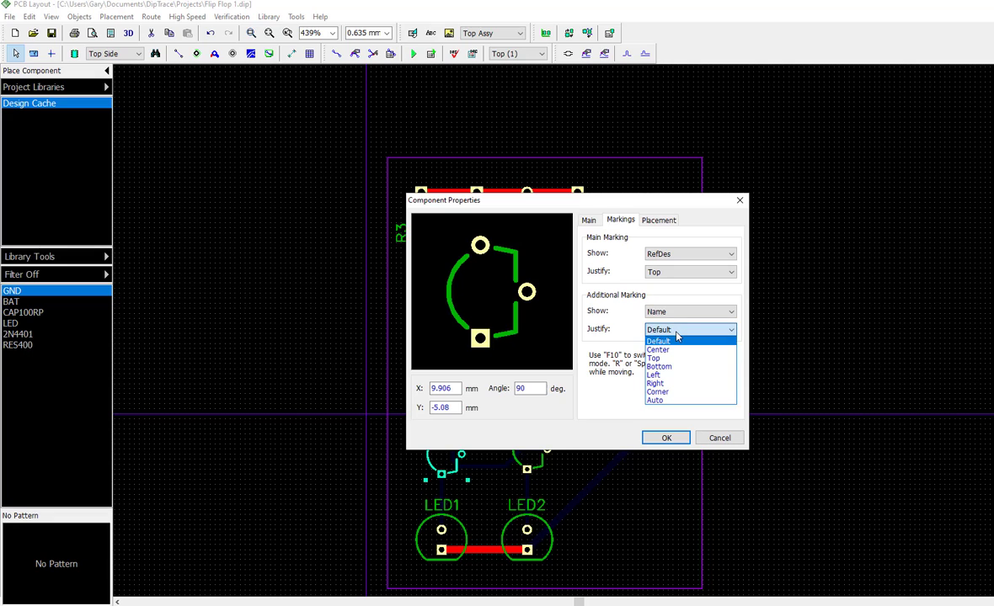
{"action": "left_click", "coordinate": [673, 375]}
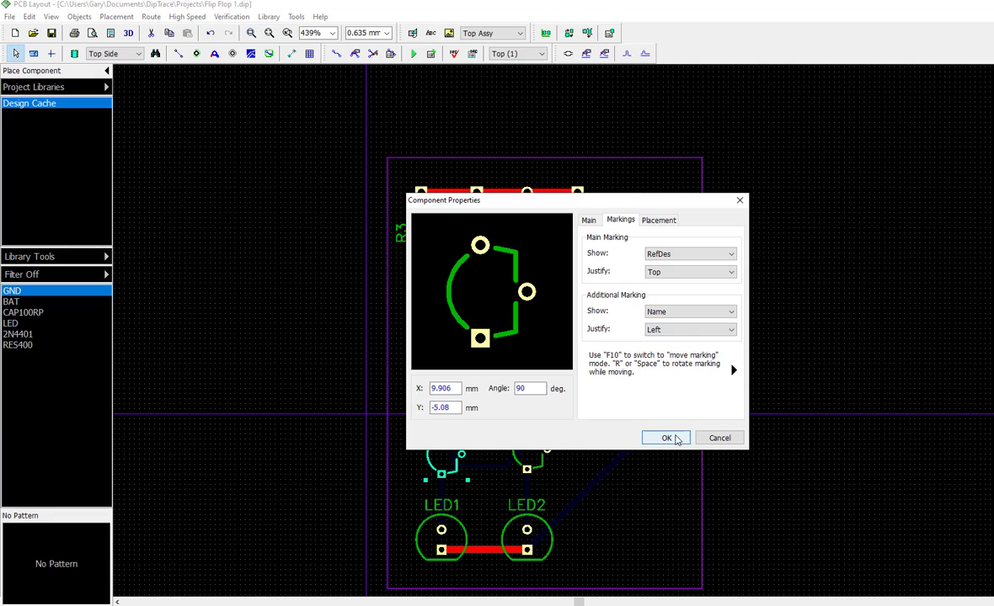
{"action": "left_click", "coordinate": [666, 438]}
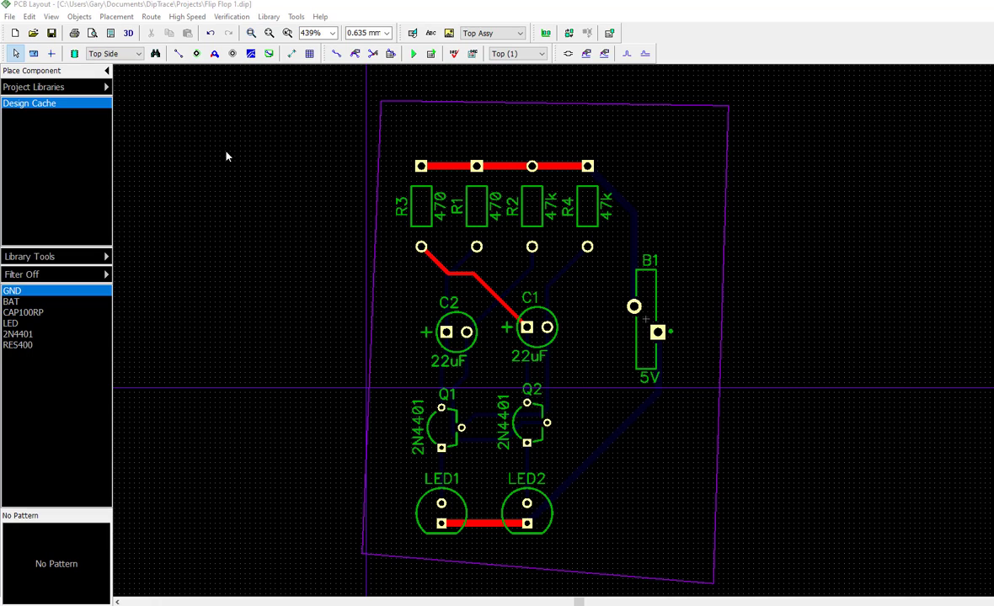
Change the layout's measurement units to inches
{"action": "left_click", "coordinate": [52, 17]}
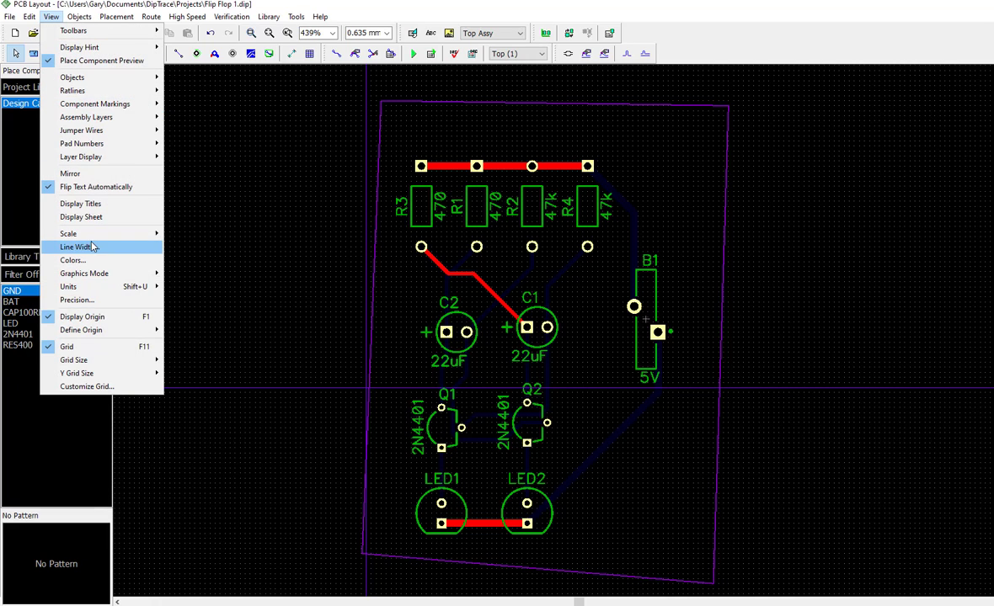
{"action": "mouse_move", "coordinate": [109, 286]}
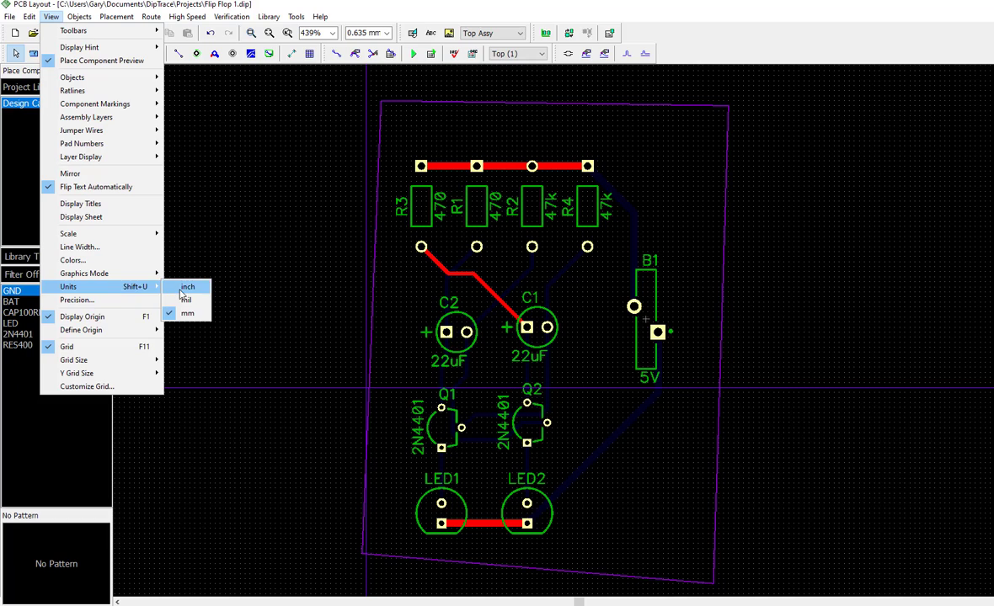
{"action": "left_click", "coordinate": [184, 289]}
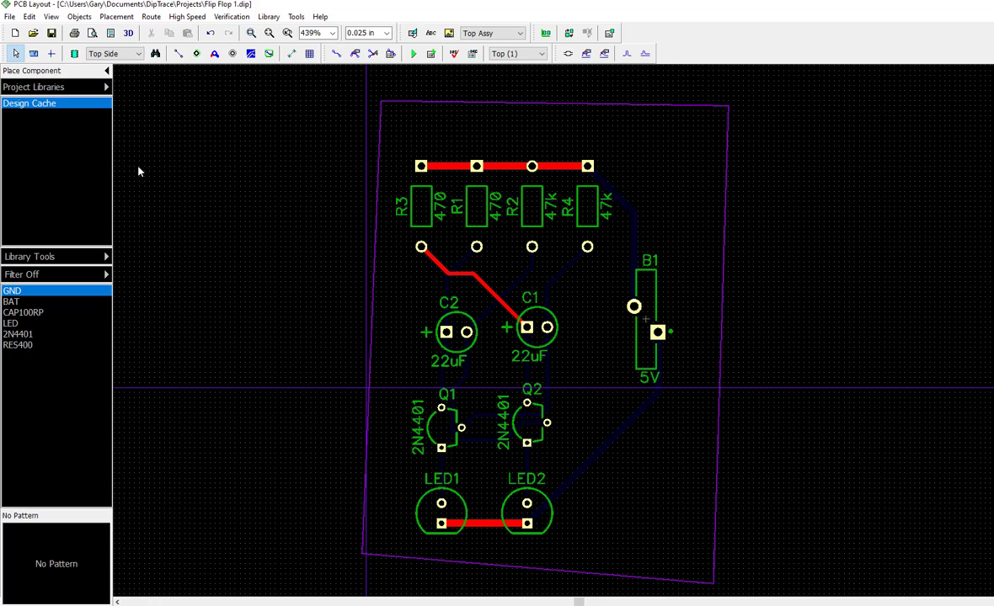
Replace the irregular board outline with a rectangular board 1.5 in wide and 2 in high
{"action": "left_click", "coordinate": [80, 17]}
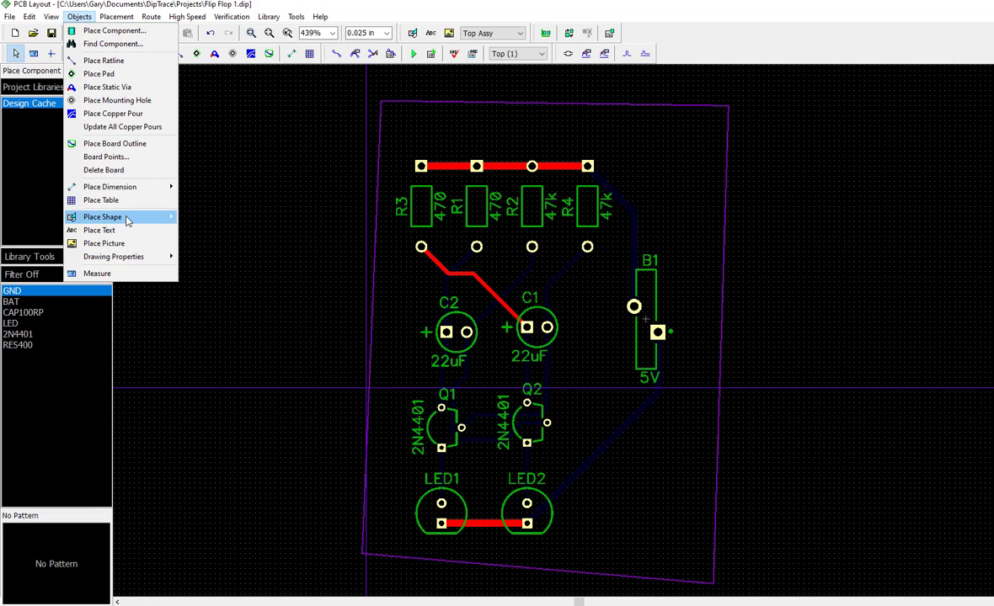
{"action": "left_click", "coordinate": [105, 158]}
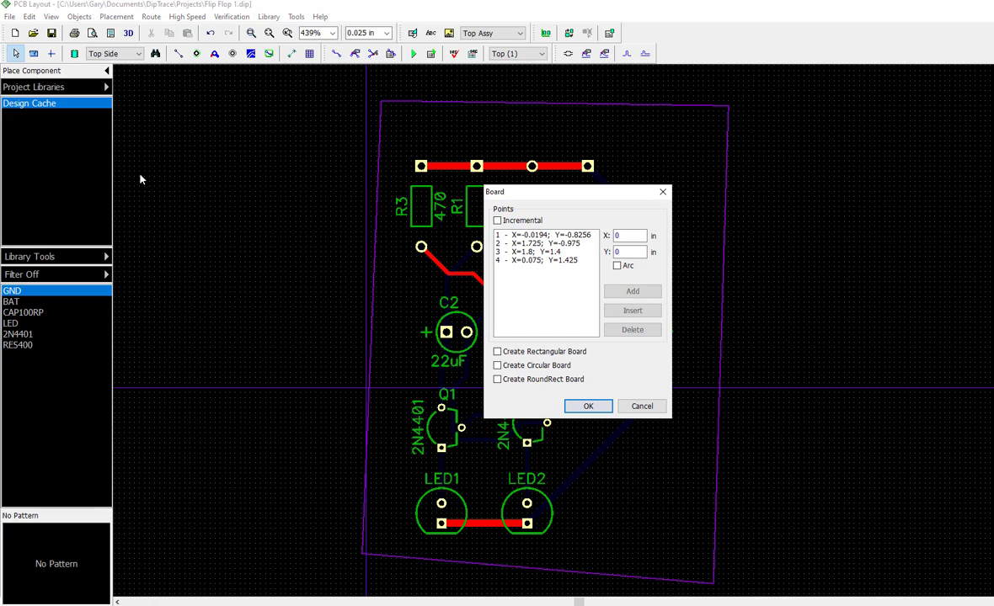
{"action": "left_click", "coordinate": [498, 352]}
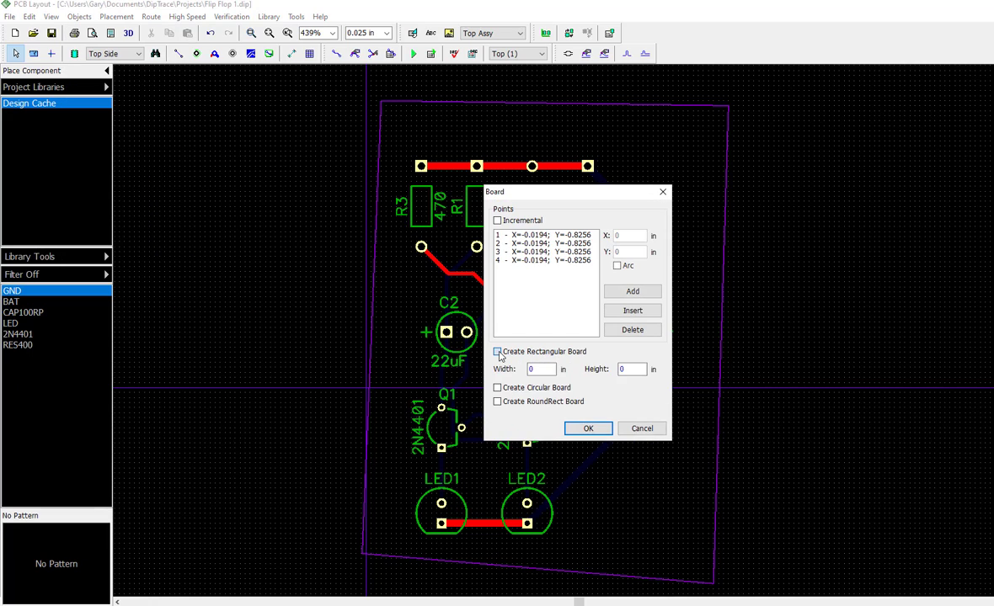
{"action": "left_click", "coordinate": [542, 368]}
{"action": "key", "text": "BackSpace"}
{"action": "type", "text": "1"}
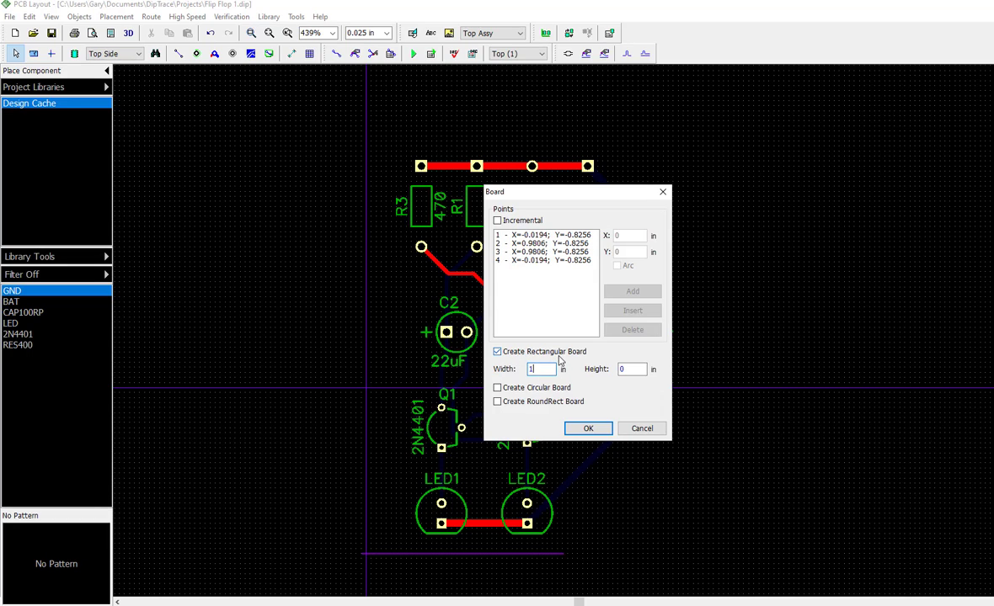
{"action": "type", "text": ".5"}
{"action": "left_click", "coordinate": [624, 368]}
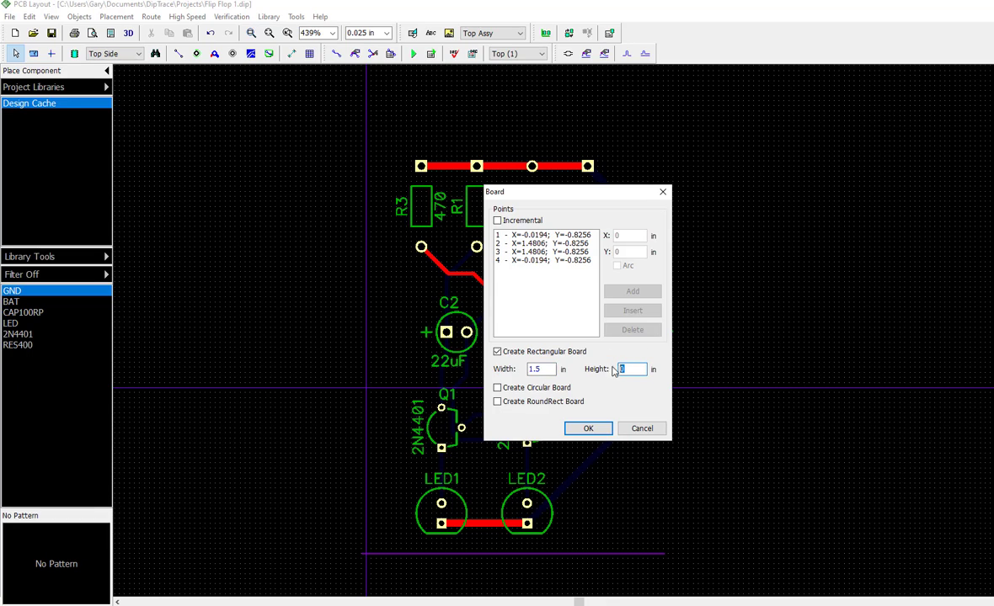
{"action": "type", "text": "2"}
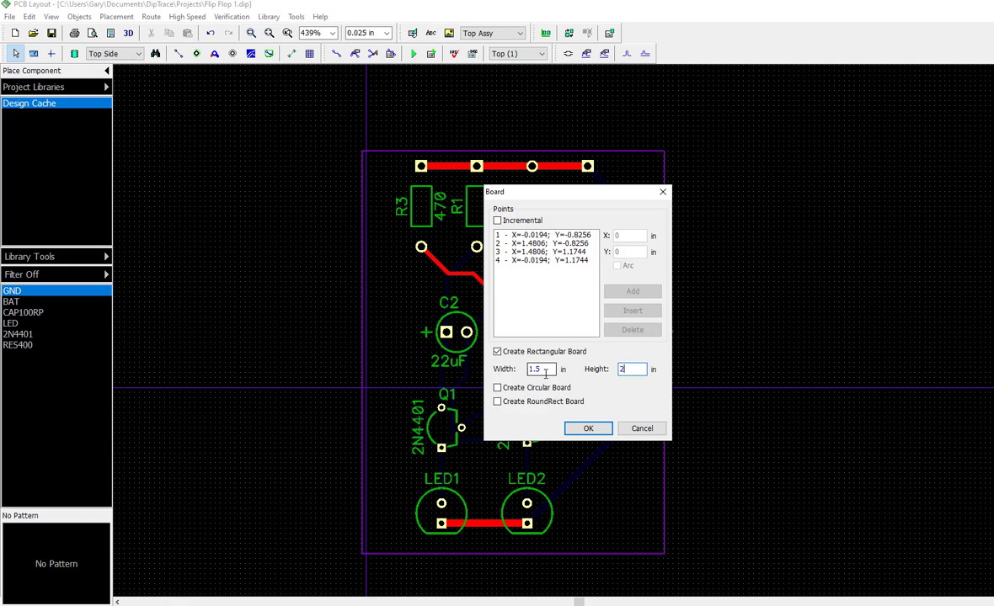
{"action": "left_click", "coordinate": [588, 428]}
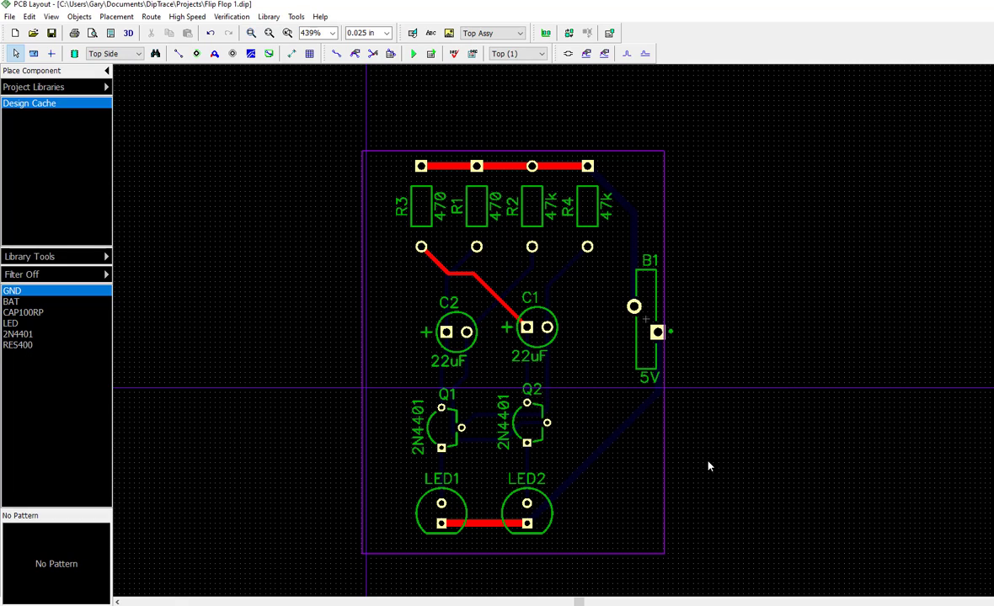
{"action": "left_click", "coordinate": [664, 540]}
{"action": "mouse_move", "coordinate": [664, 553]}
{"action": "left_mouse_down"}
{"action": "mouse_move", "coordinate": [676, 550]}
{"action": "mouse_move", "coordinate": [658, 553]}
{"action": "left_mouse_up"}
{"action": "left_click", "coordinate": [815, 443]}
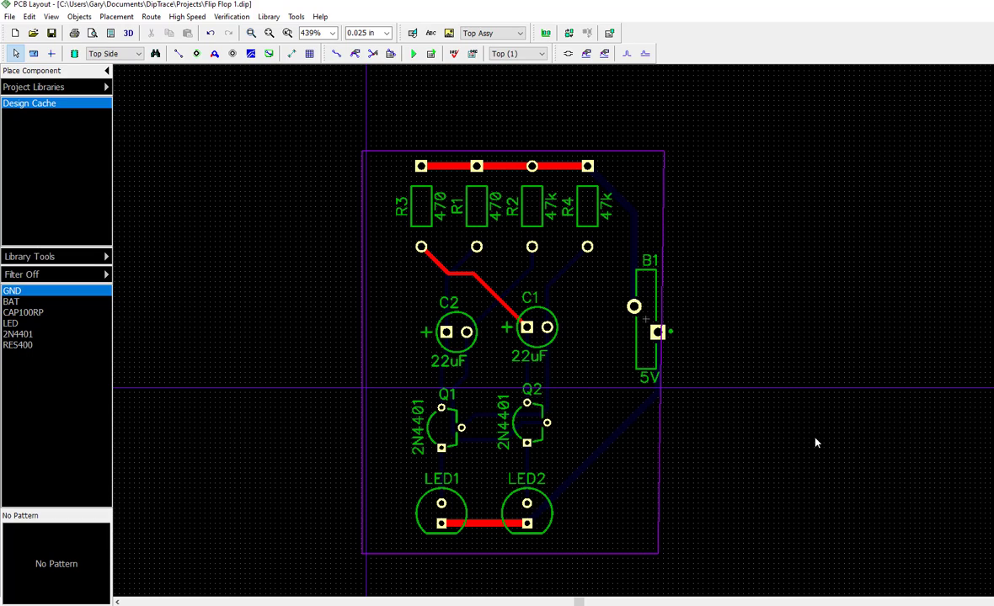
{"action": "left_click", "coordinate": [210, 33]}
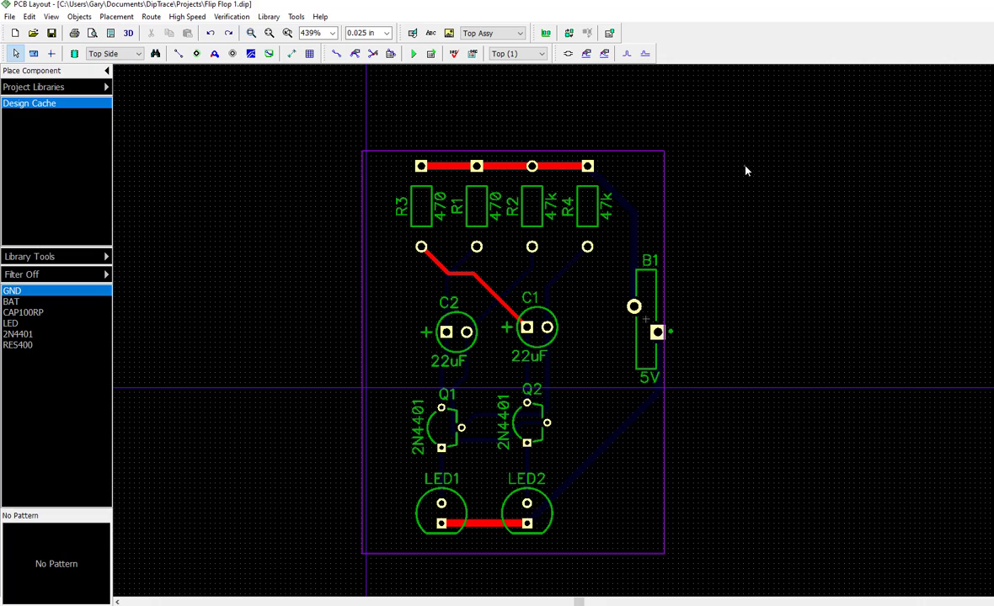
Move the whole board outline slightly right and up so it encloses all the components, including battery B1
{"action": "left_click", "coordinate": [625, 157]}
{"action": "mouse_move", "coordinate": [633, 159]}
{"action": "left_mouse_down"}
{"action": "mouse_move", "coordinate": [652, 144]}
{"action": "mouse_move", "coordinate": [641, 146]}
{"action": "mouse_move", "coordinate": [649, 154]}
{"action": "left_mouse_up"}
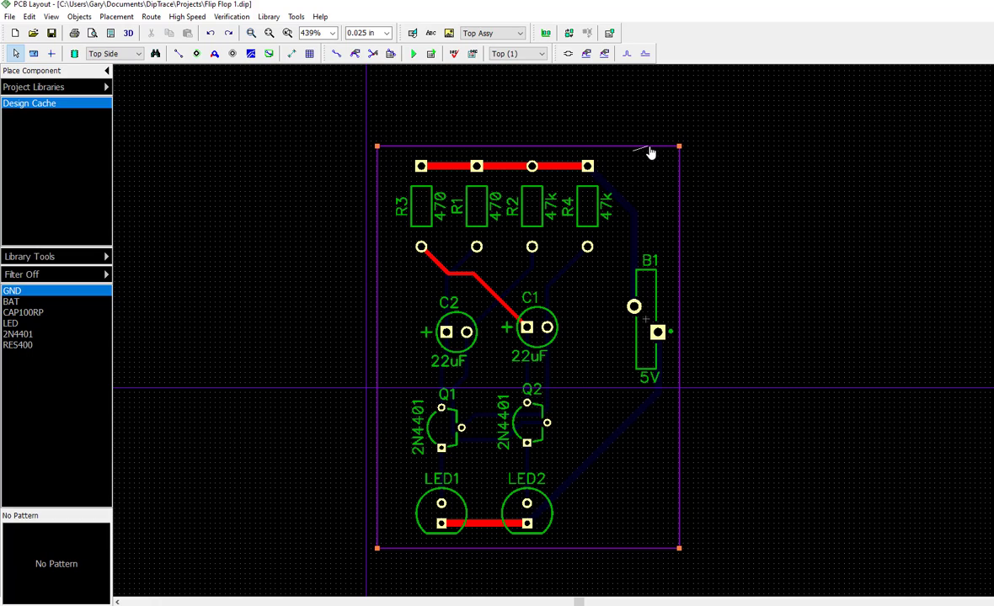
{"action": "left_click", "coordinate": [801, 186]}
Add a horizontal dimension for the board's width above its top edge
{"action": "left_click", "coordinate": [291, 53]}
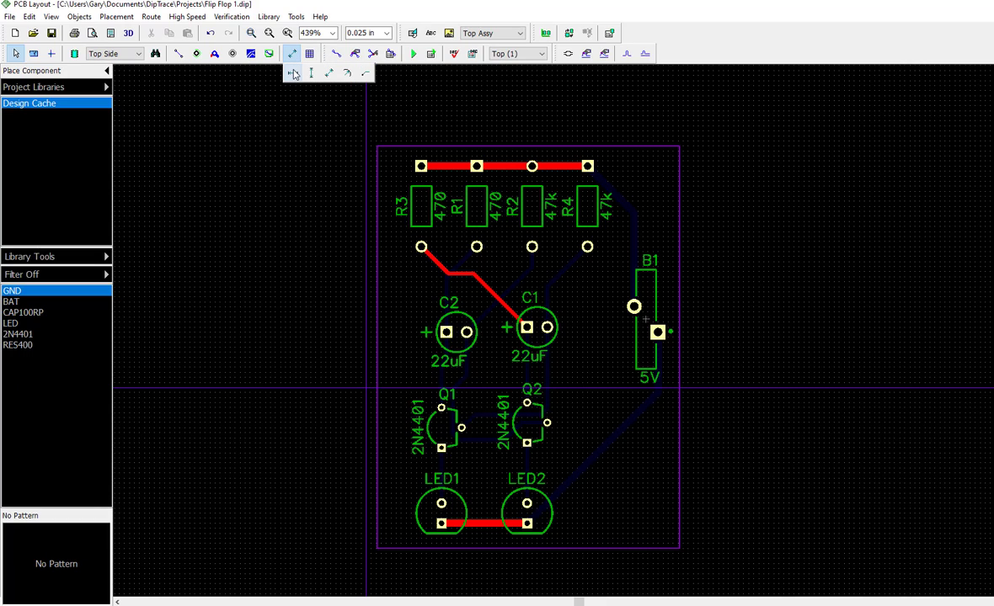
{"action": "left_click", "coordinate": [293, 74]}
{"action": "left_click", "coordinate": [377, 147]}
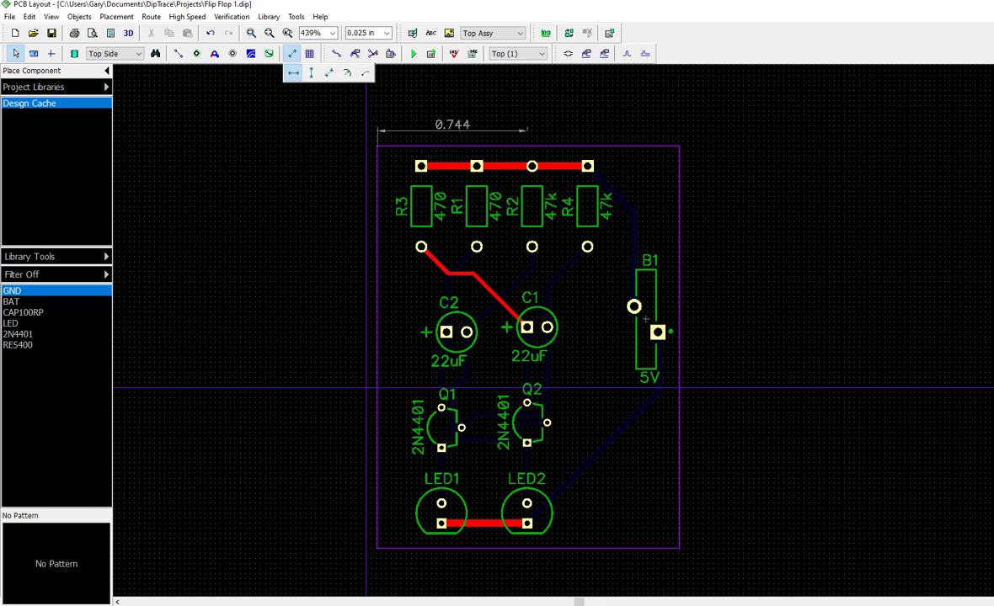
{"action": "left_click", "coordinate": [679, 147]}
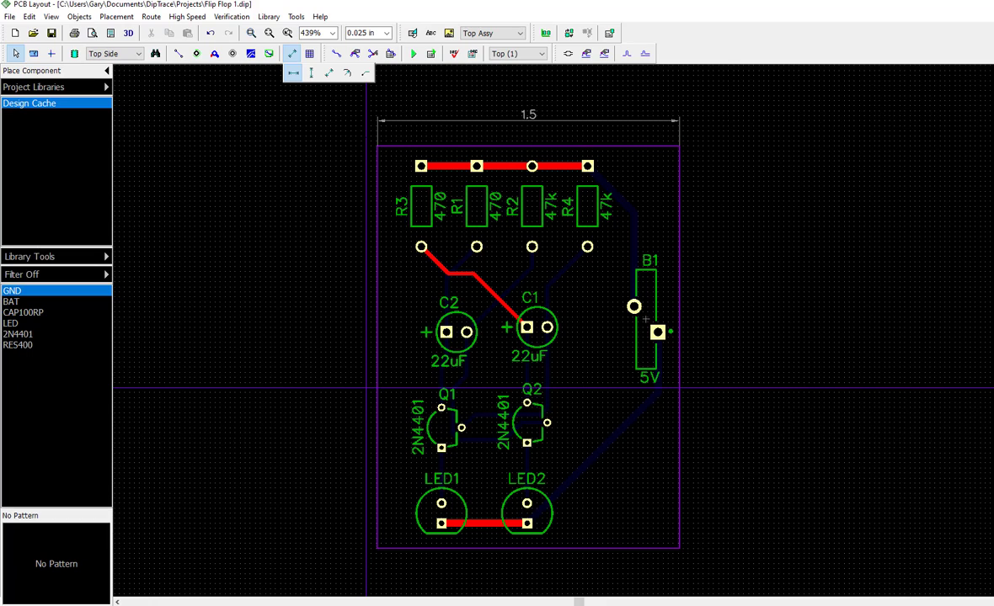
Add a vertical dimension for the board's height outside its right edge and leave the dimension tool
{"action": "left_click", "coordinate": [310, 73]}
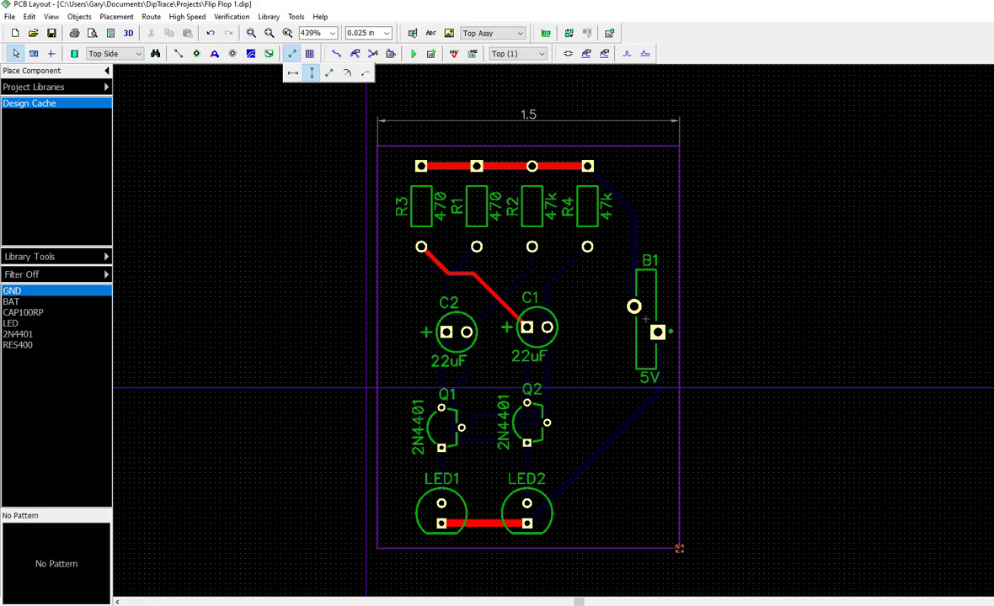
{"action": "left_click", "coordinate": [679, 548]}
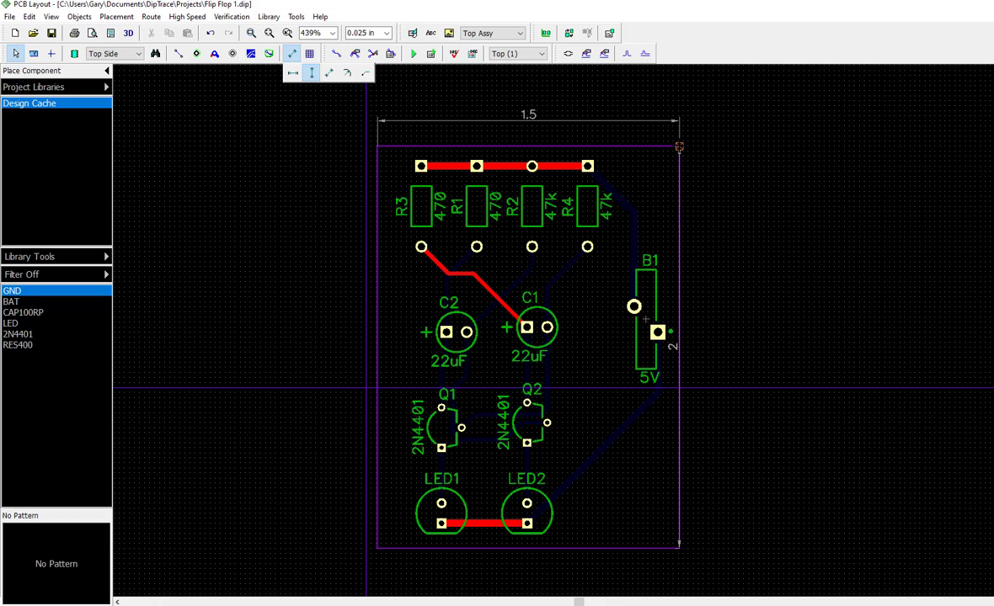
{"action": "left_click", "coordinate": [679, 147]}
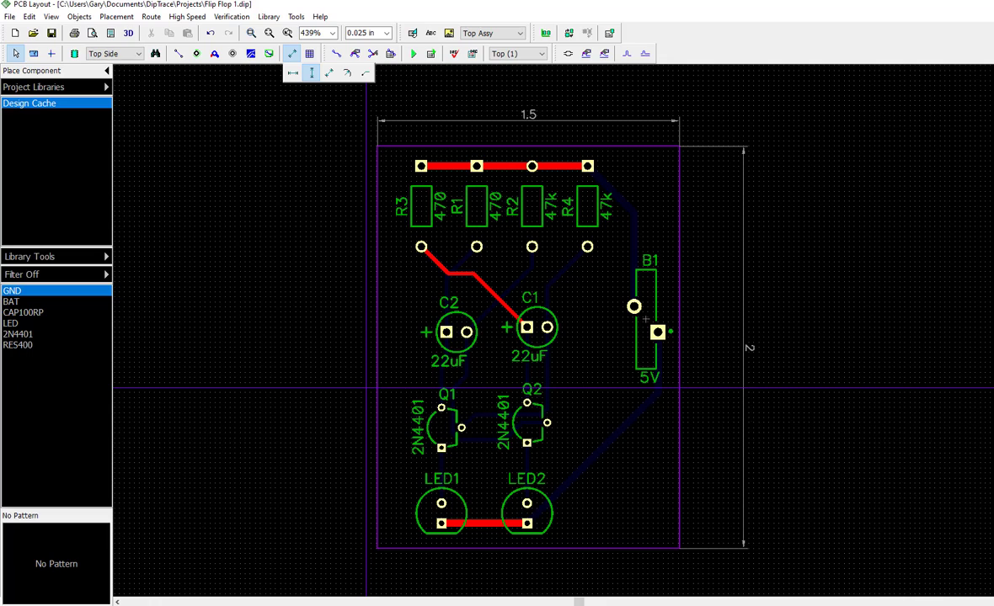
{"action": "left_click", "coordinate": [223, 138]}
{"action": "right_click", "coordinate": [221, 133]}
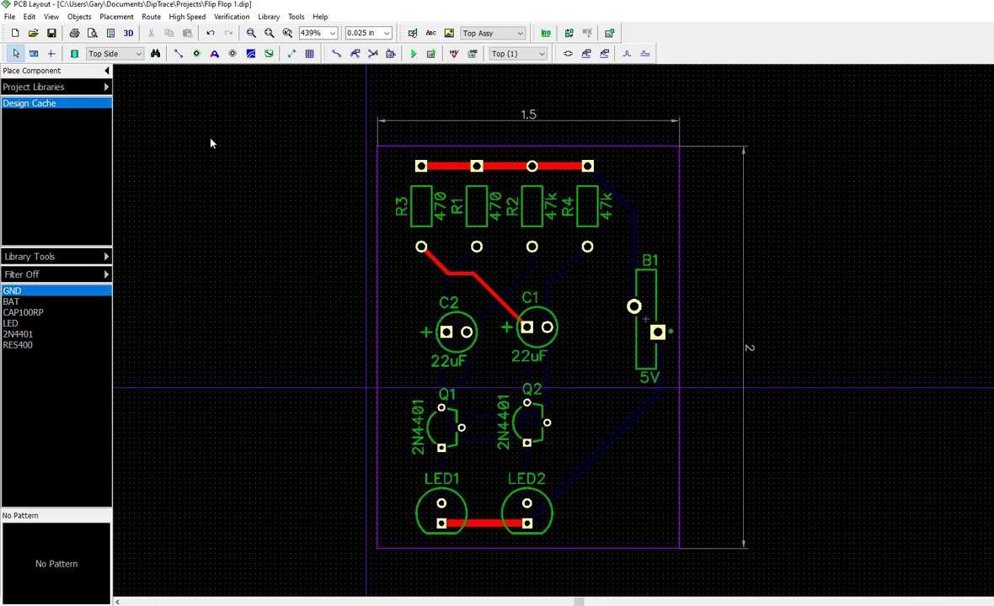
Set up an N/C Drill export for the Top and Bottom layers and assign tool numbers to the hole diameters automatically
{"action": "left_click", "coordinate": [10, 17]}
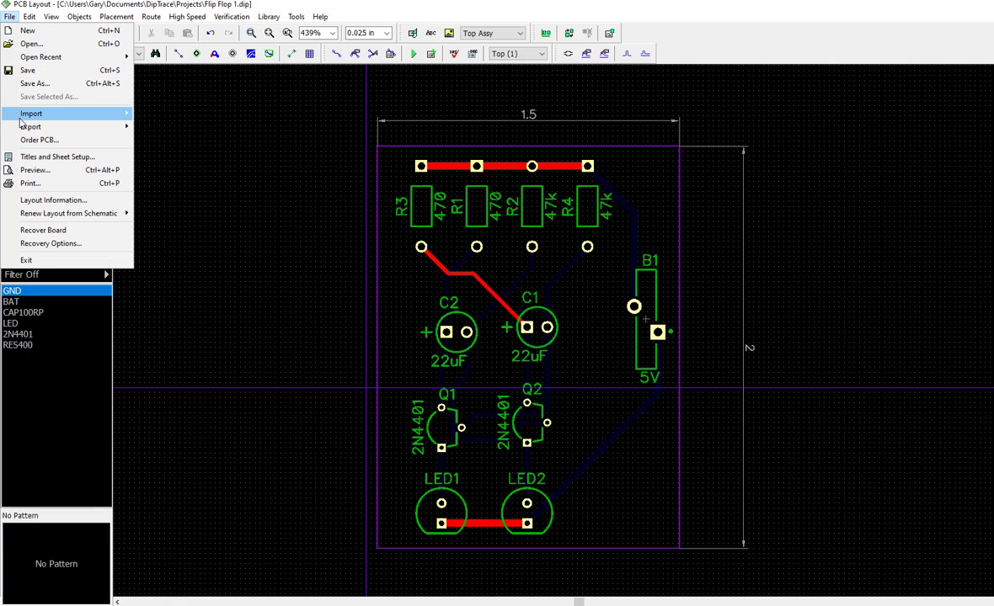
{"action": "mouse_move", "coordinate": [20, 118]}
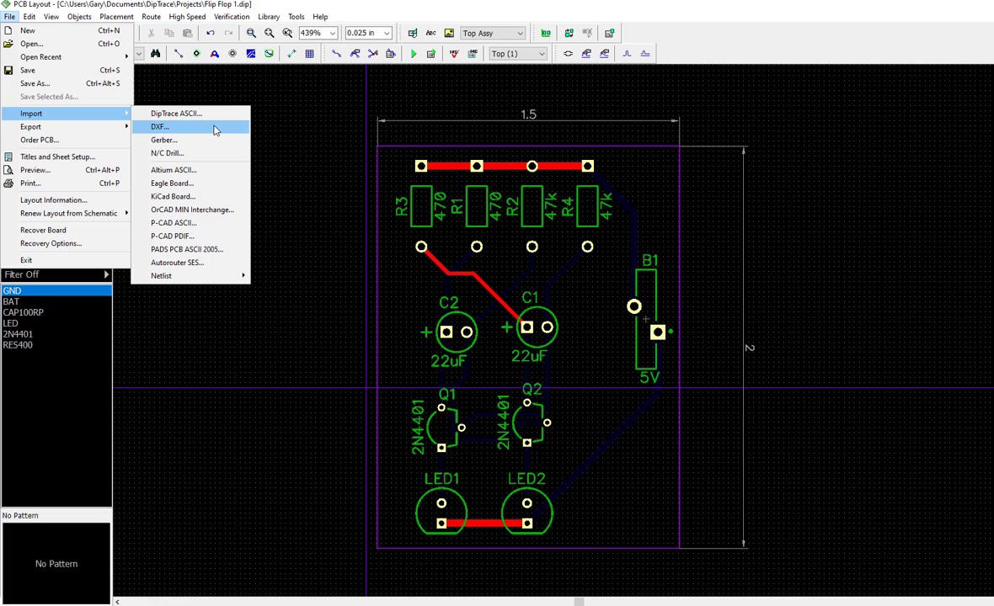
{"action": "mouse_move", "coordinate": [76, 126]}
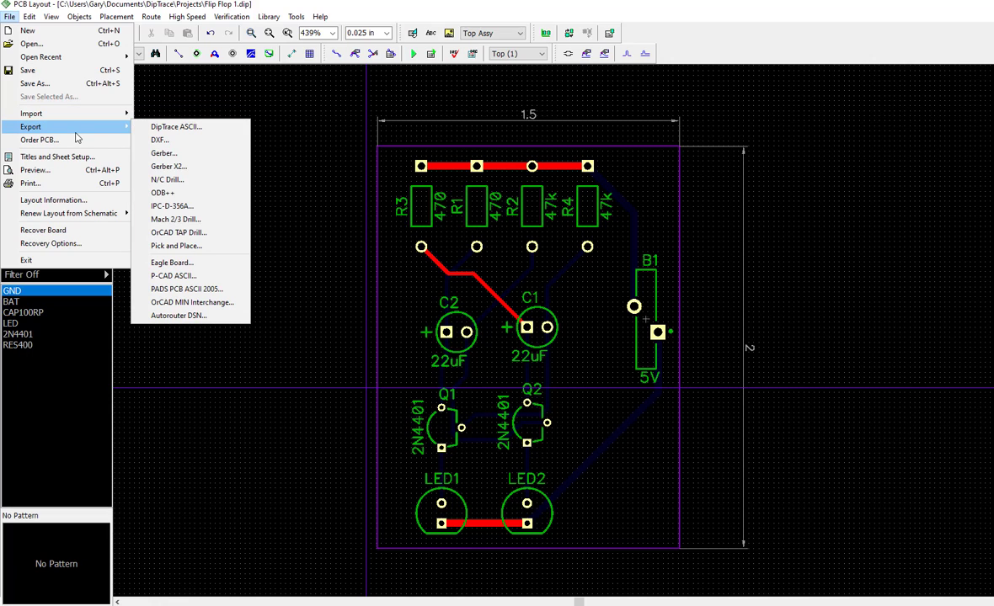
{"action": "left_click", "coordinate": [186, 180]}
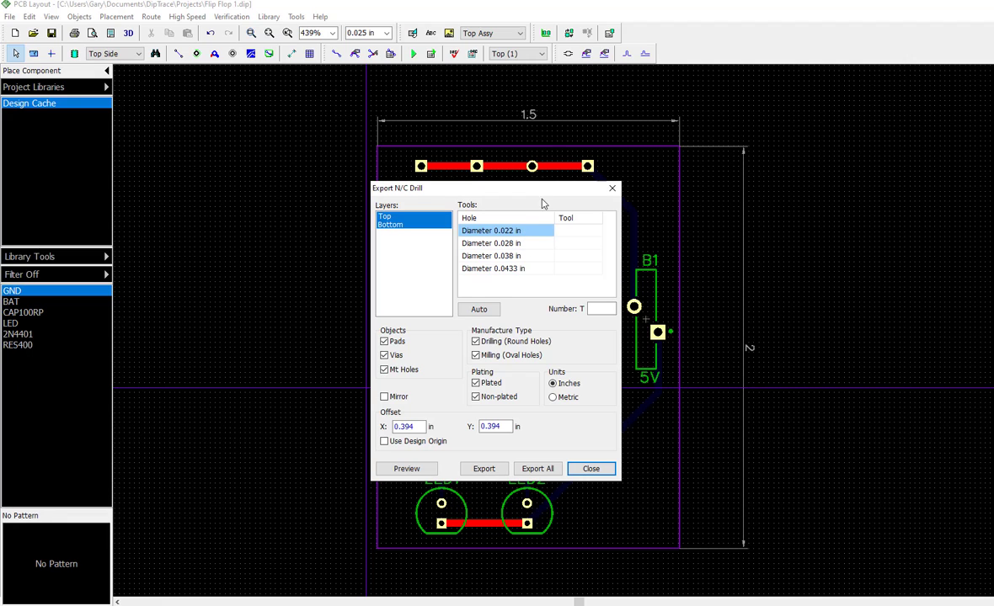
{"action": "left_click_drag", "start_coordinate": [534, 191], "coordinate": [579, 197]}
{"action": "left_click", "coordinate": [524, 315]}
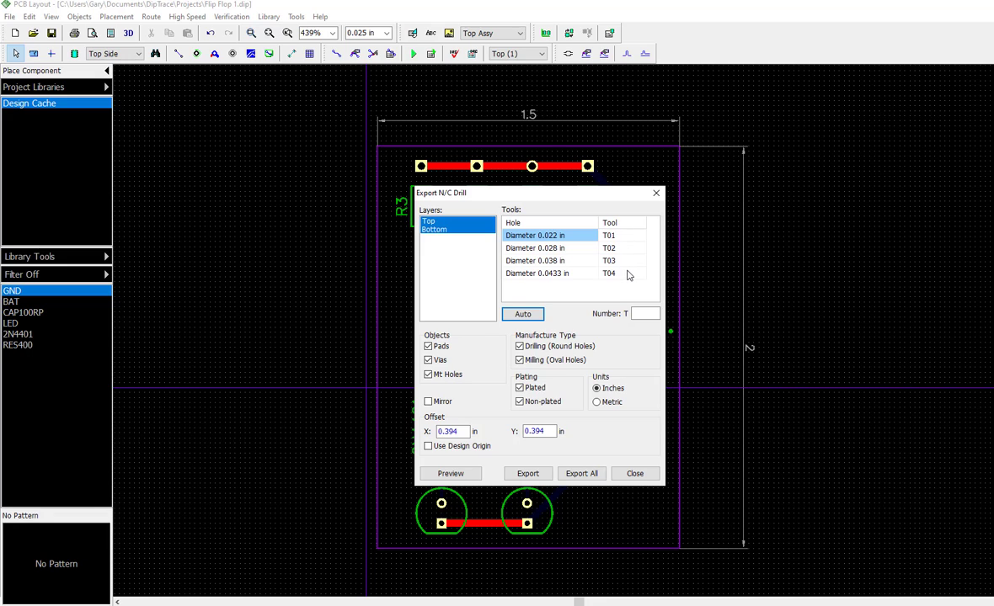
Export the drill file as Through.drl in the Projects folder, replacing the existing file, and close the drill export
{"action": "left_click", "coordinate": [539, 474]}
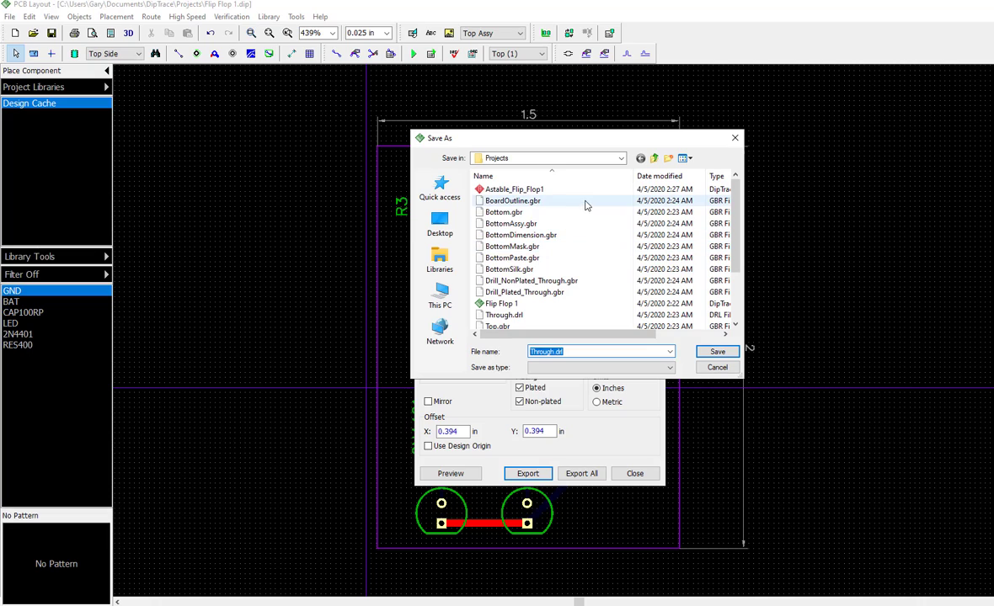
{"action": "left_click", "coordinate": [718, 353]}
{"action": "left_click", "coordinate": [571, 345]}
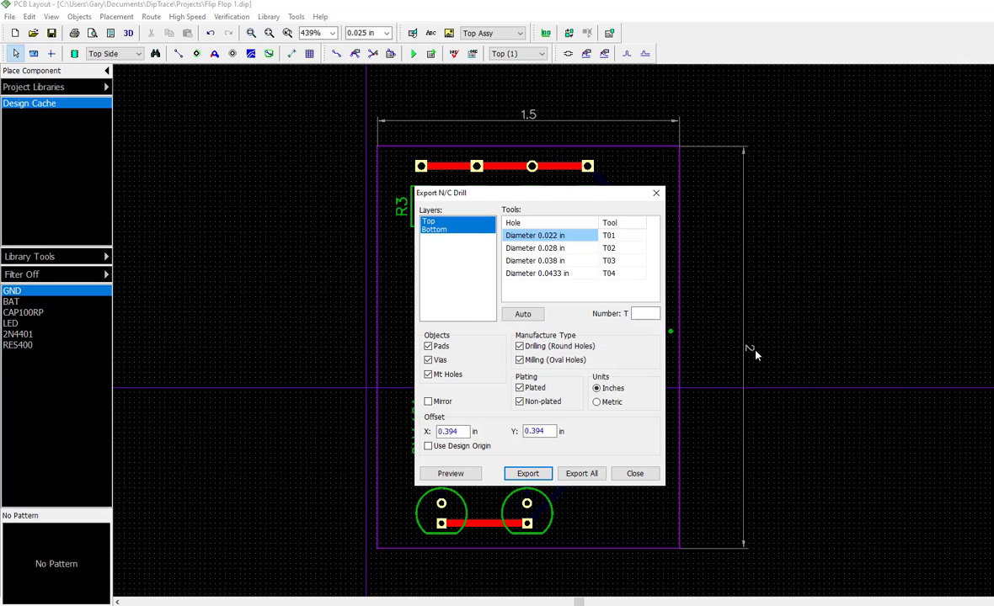
{"action": "left_click", "coordinate": [645, 475]}
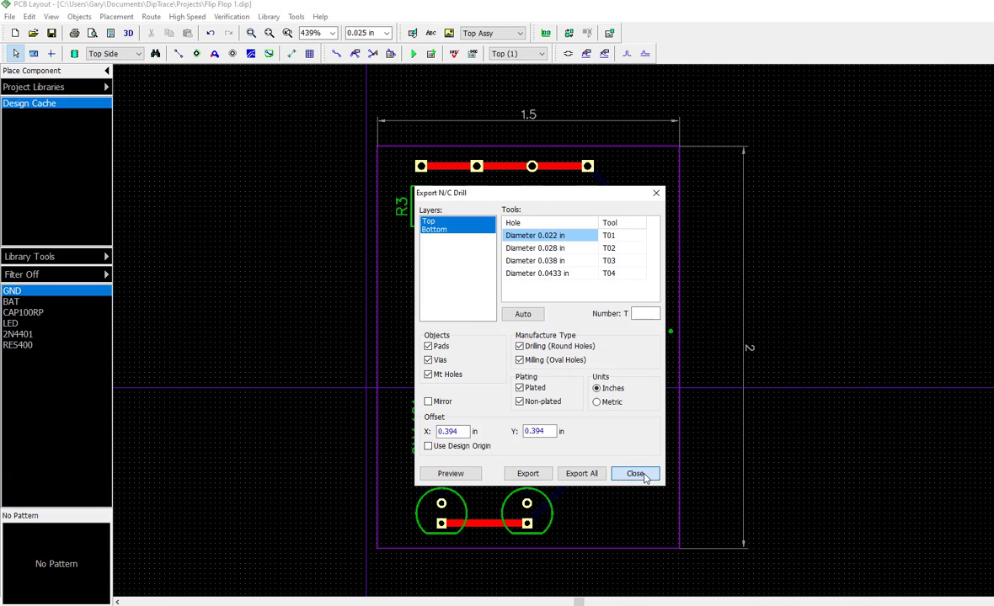
Start a Gerber X2 export of all layers and save TopAssy.gbr in the Projects folder, replacing the existing file
{"action": "left_click", "coordinate": [10, 17]}
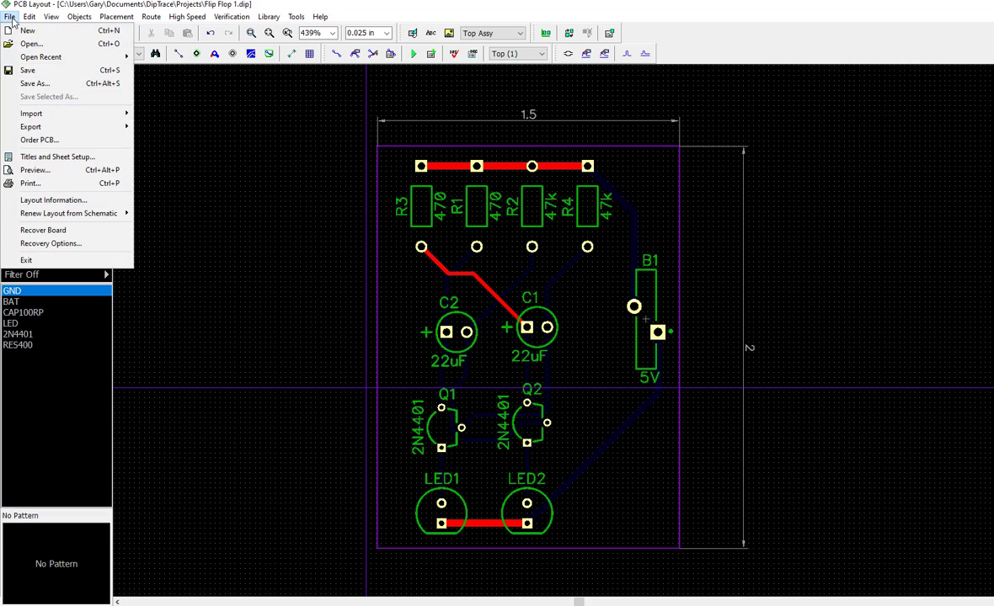
{"action": "mouse_move", "coordinate": [42, 123]}
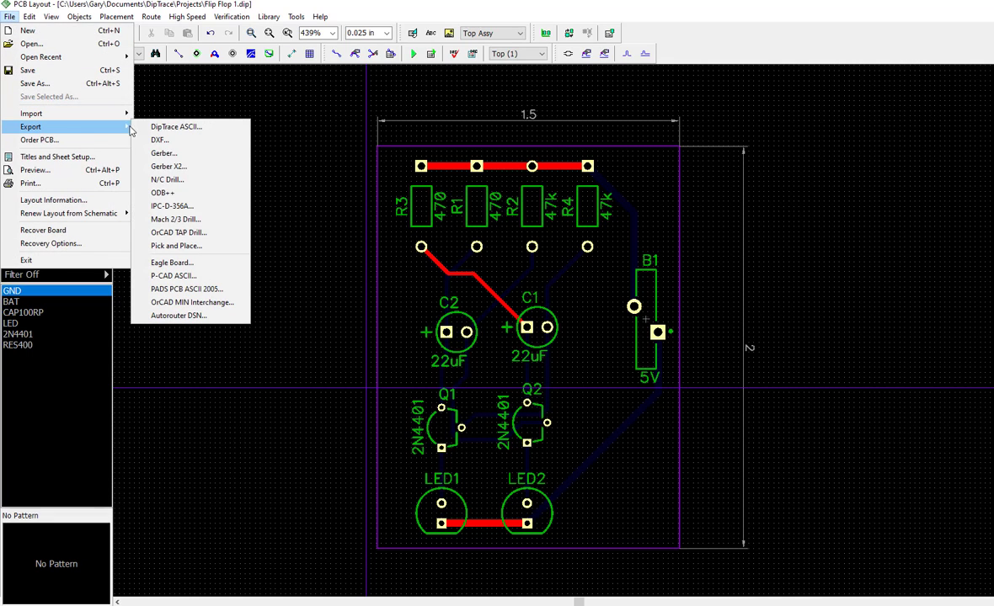
{"action": "left_click", "coordinate": [190, 166]}
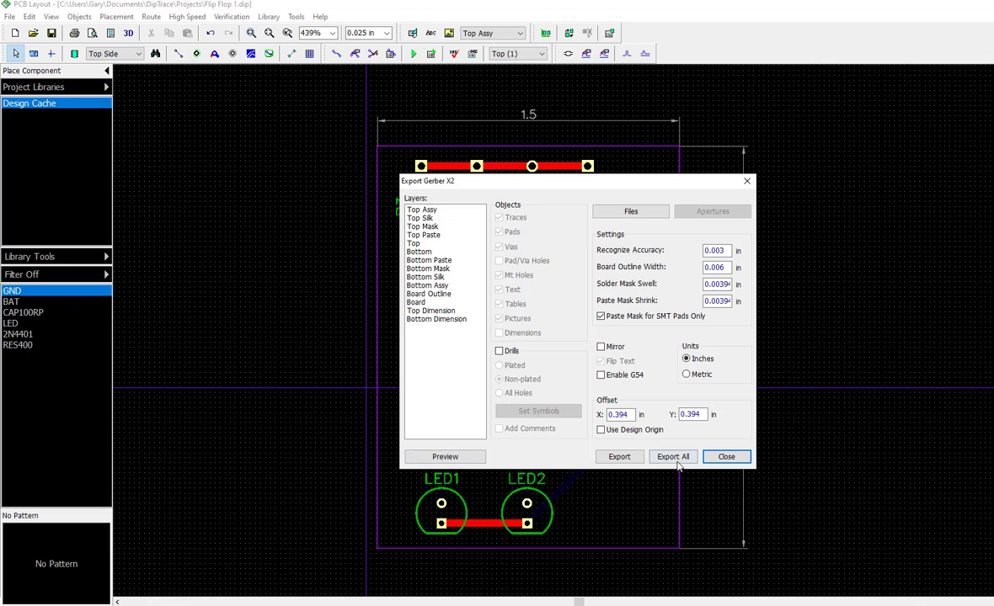
{"action": "left_click", "coordinate": [673, 456]}
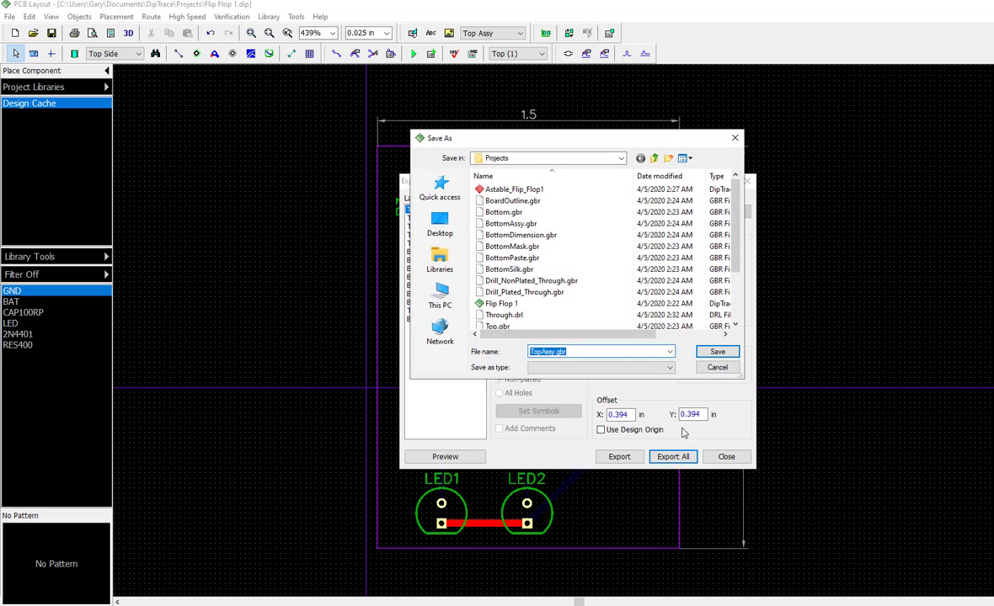
{"action": "left_click", "coordinate": [729, 353]}
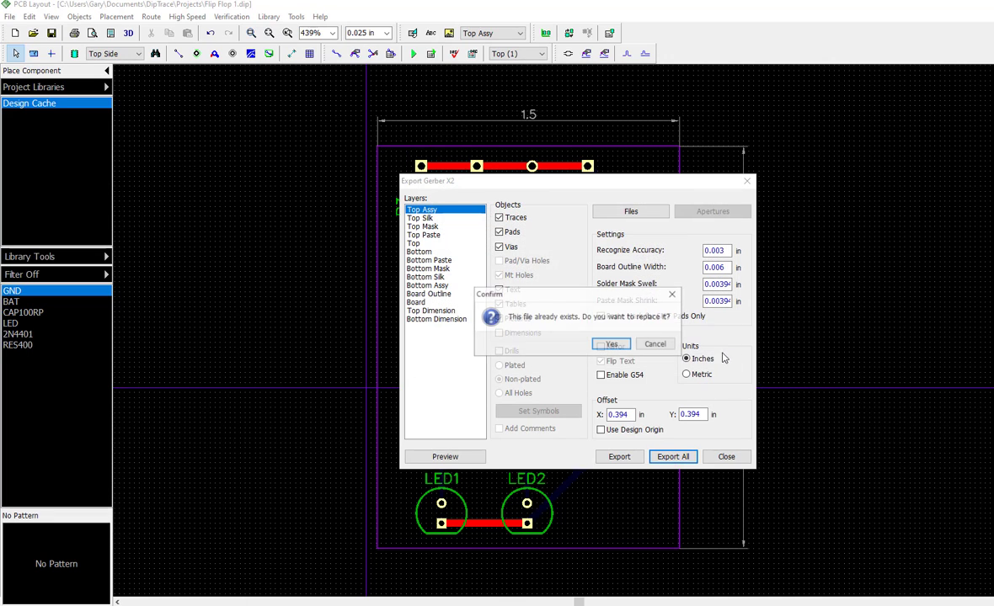
{"action": "left_click", "coordinate": [624, 342]}
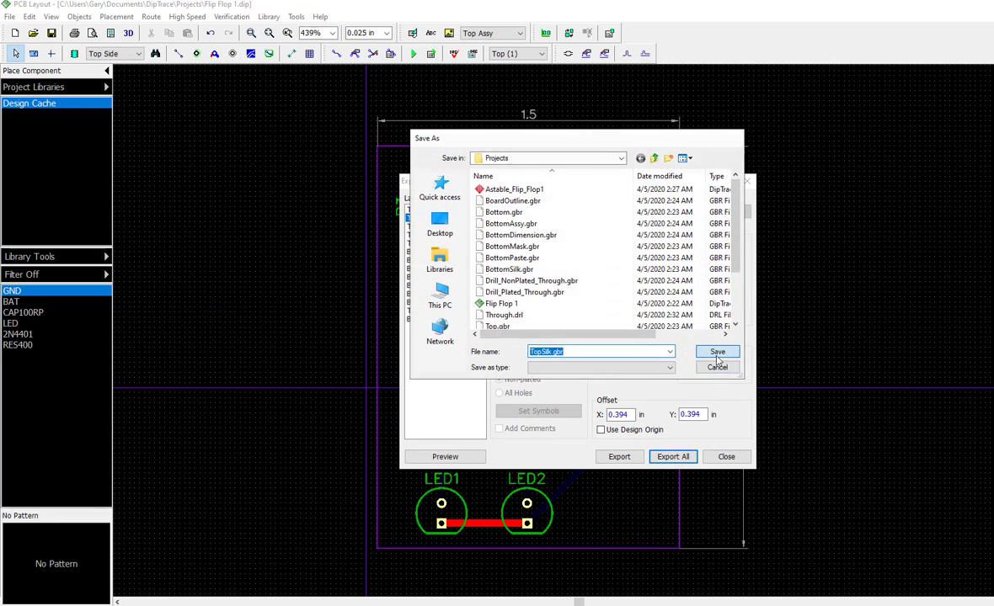
Save the Gerber layers TopSilk.gbr, TopMask.gbr and TopPaste.gbr in the Projects folder, replacing the existing files
{"action": "left_click", "coordinate": [667, 330]}
{"action": "left_click", "coordinate": [617, 346]}
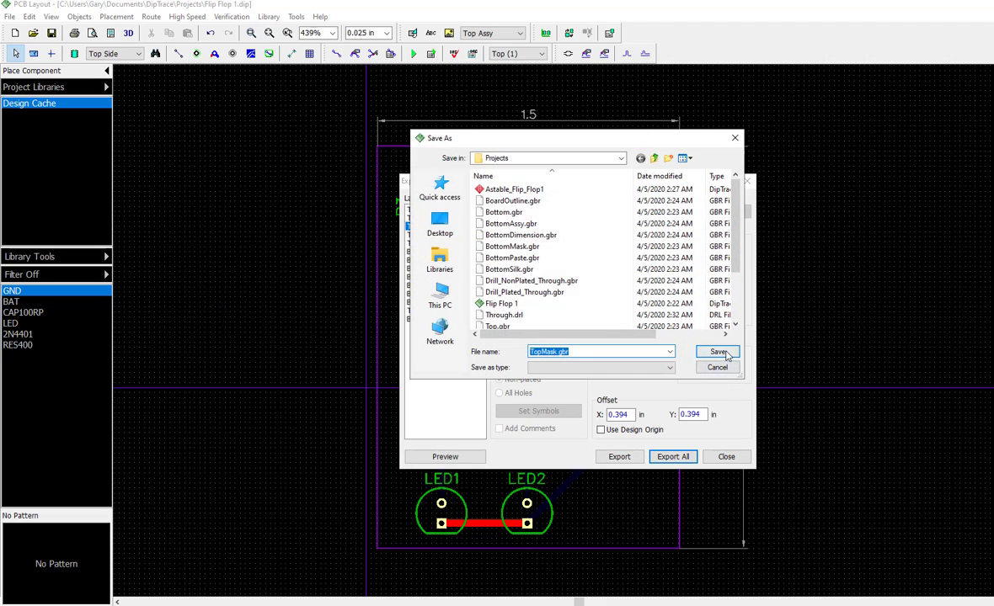
{"action": "left_click", "coordinate": [714, 349]}
{"action": "left_click", "coordinate": [610, 345]}
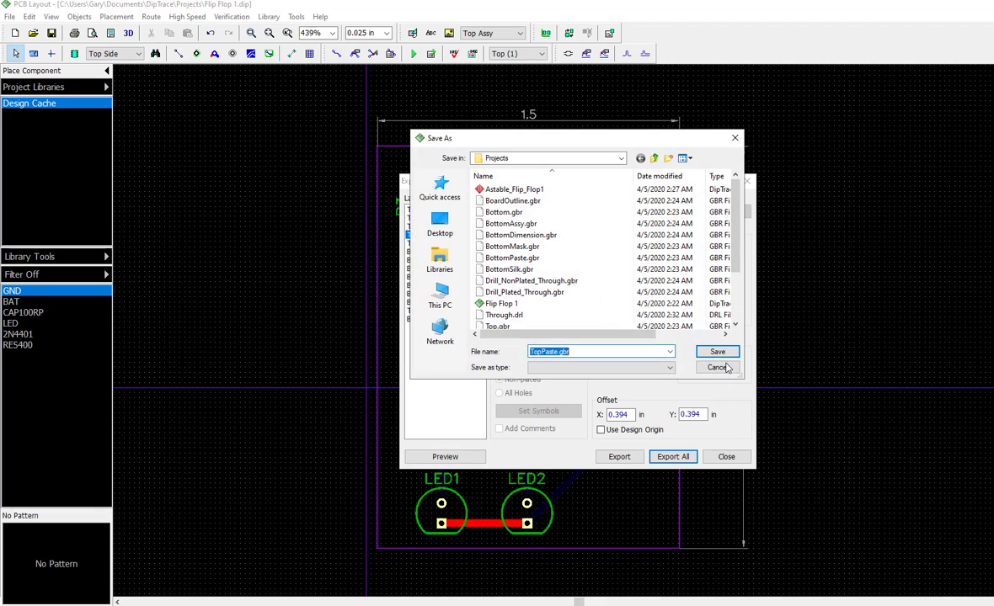
{"action": "left_click", "coordinate": [715, 350]}
{"action": "left_click", "coordinate": [619, 347]}
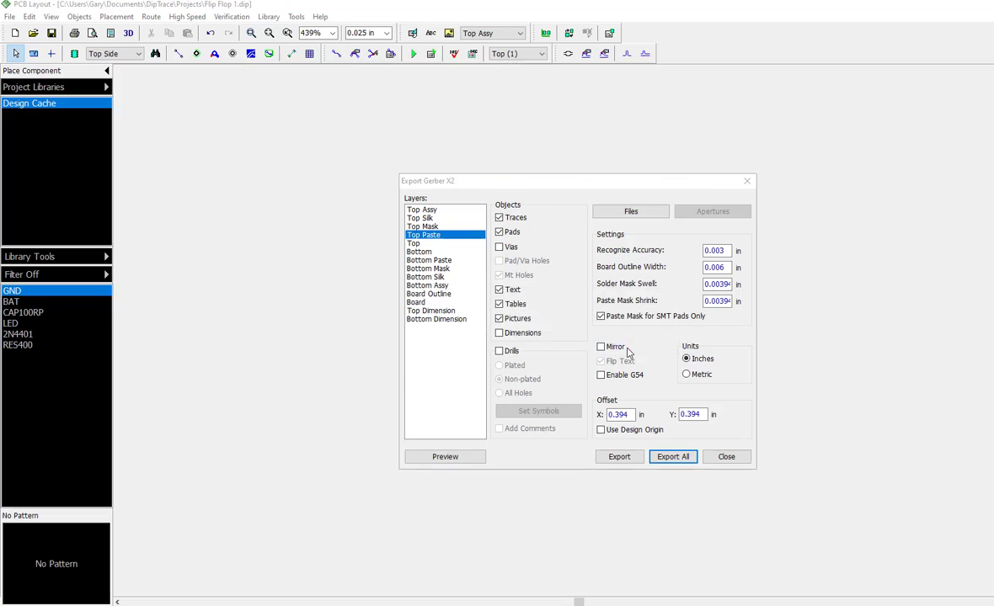
Save the Gerber files of the Top and Bottom copper layers in the Projects folder, replacing the existing files
{"action": "left_click", "coordinate": [715, 348]}
{"action": "left_click", "coordinate": [611, 345]}
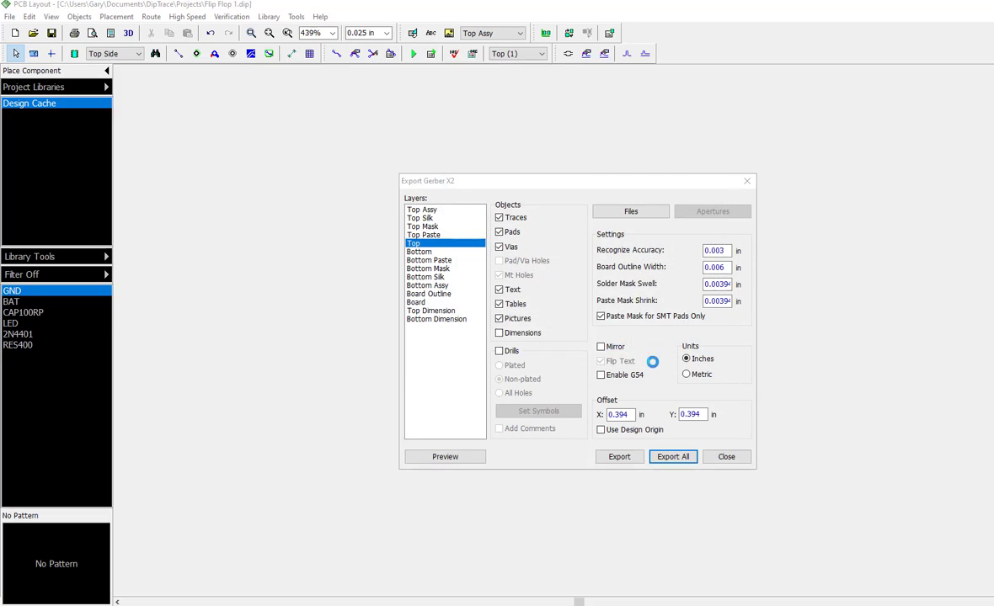
{"action": "left_click", "coordinate": [714, 349]}
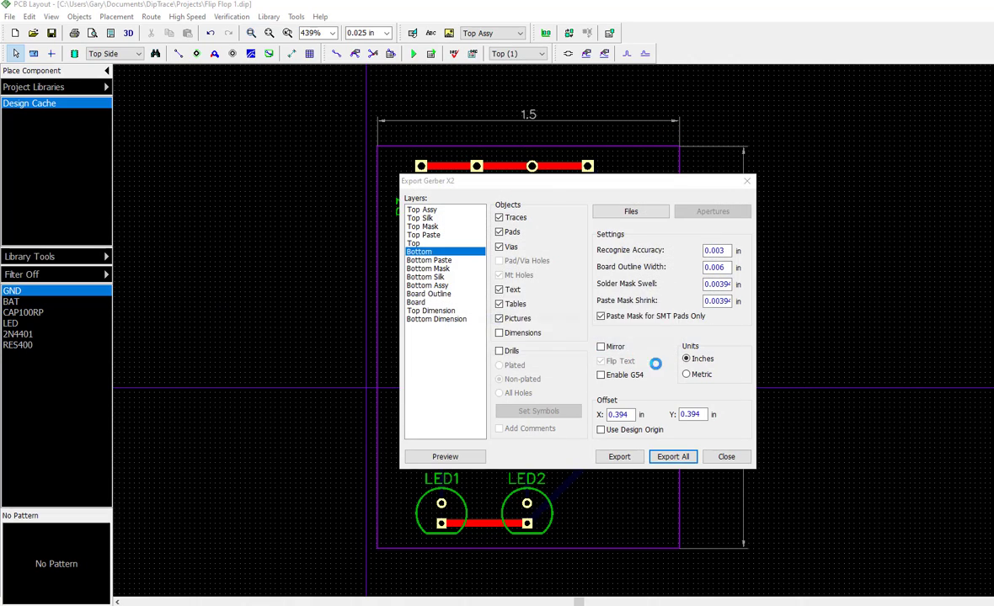
Save the Bottom Paste, Bottom Mask, Bottom Silk and Bottom Assy Gerber files in the Projects folder, replacing the existing ones
{"action": "left_click", "coordinate": [715, 350]}
{"action": "left_click", "coordinate": [618, 345]}
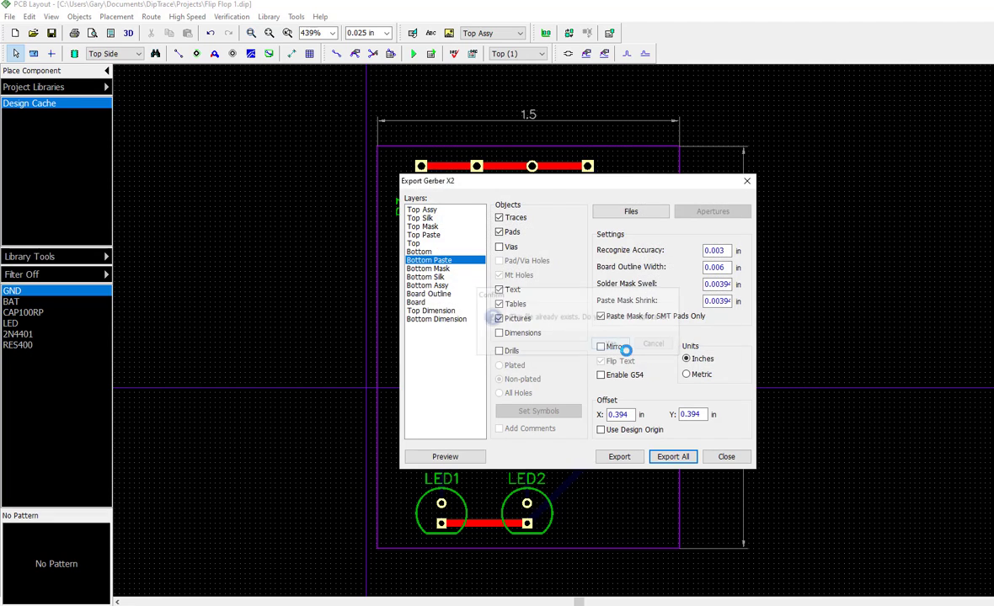
{"action": "left_click", "coordinate": [717, 352]}
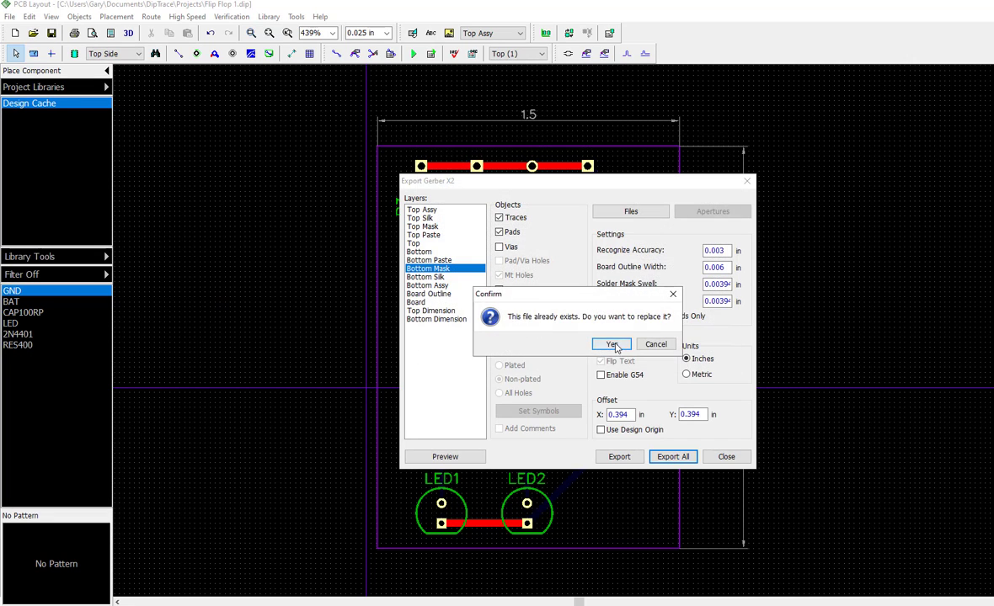
{"action": "left_click", "coordinate": [612, 345]}
{"action": "left_click", "coordinate": [777, 351]}
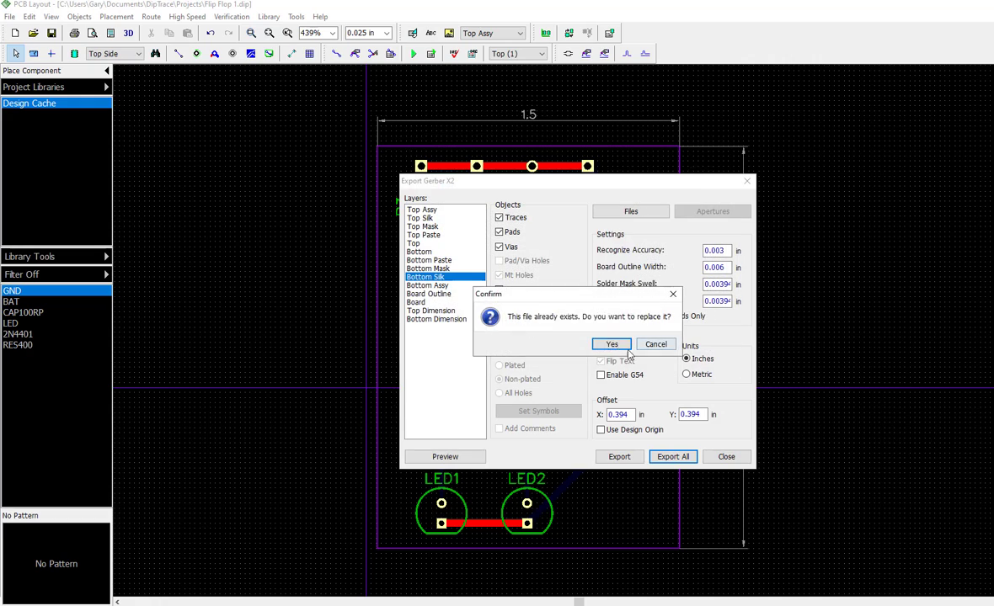
{"action": "left_click", "coordinate": [628, 351]}
{"action": "left_click", "coordinate": [716, 352]}
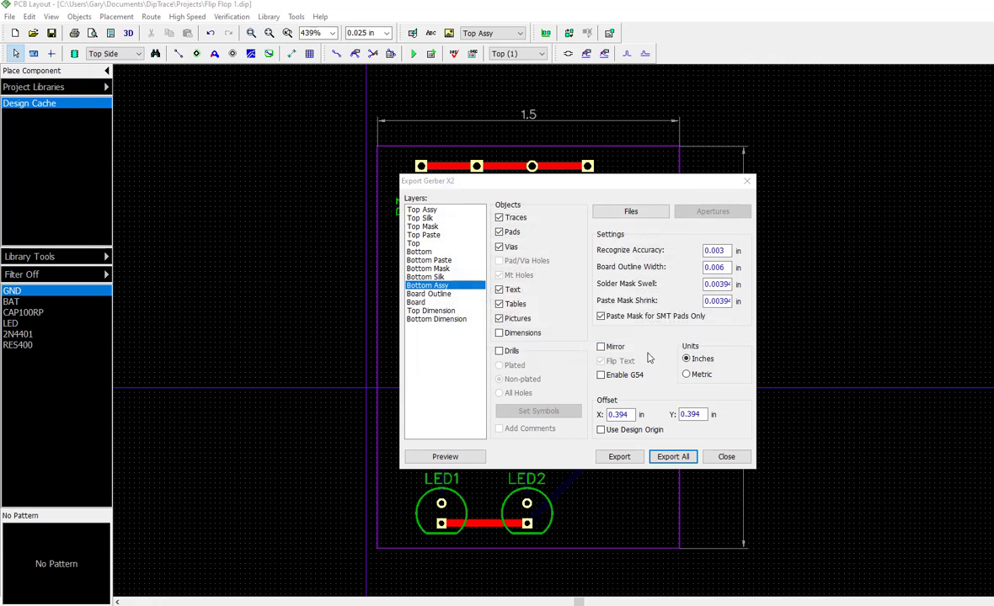
{"action": "left_click", "coordinate": [612, 345]}
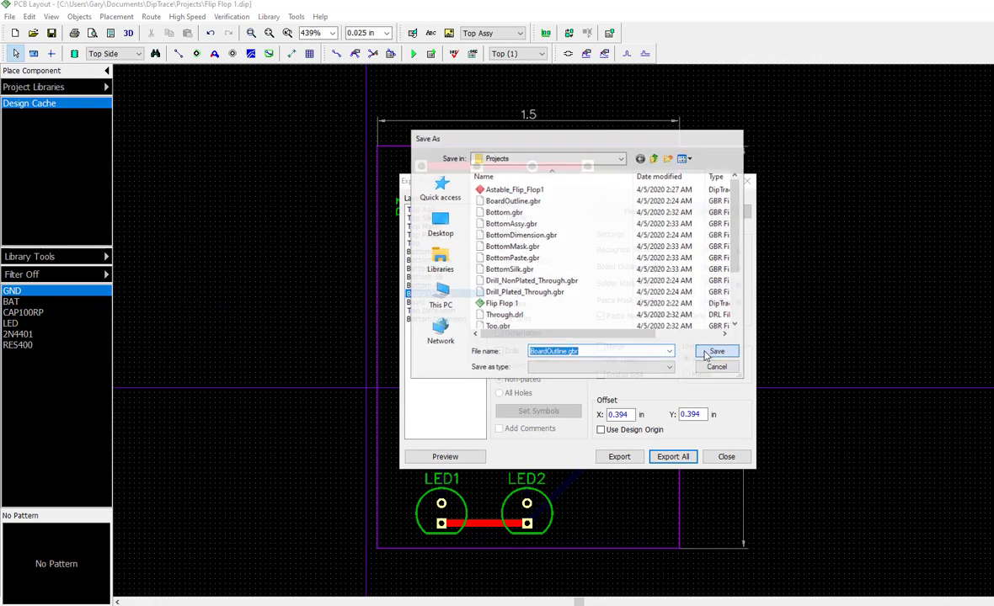
Save BoardOutline.gbr, TopDimension.gbr and BottomDimension.gbr in the Projects folder, replacing the existing files
{"action": "left_click", "coordinate": [713, 352]}
{"action": "left_click", "coordinate": [601, 347]}
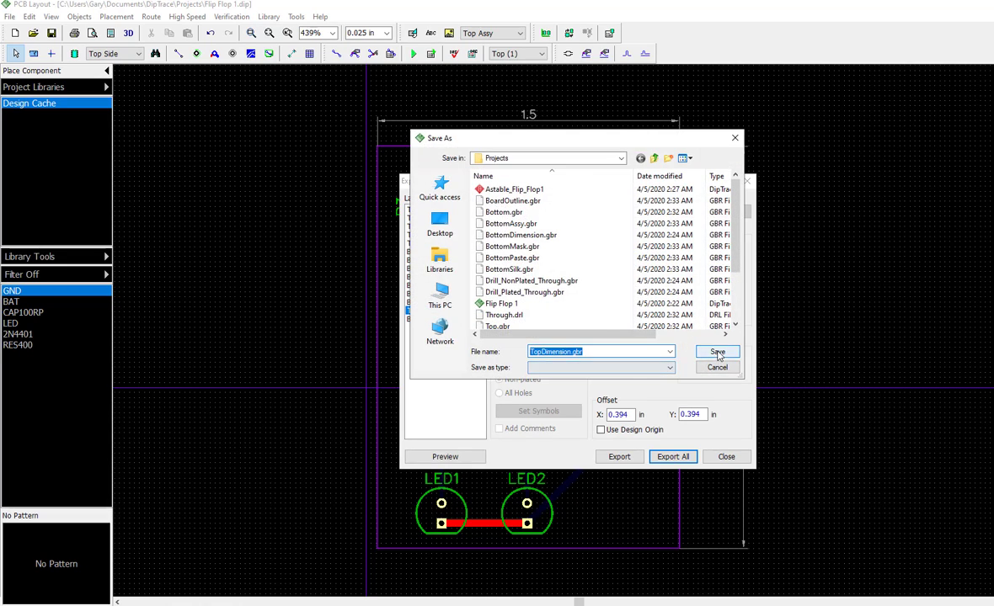
{"action": "left_click", "coordinate": [713, 352]}
{"action": "left_click", "coordinate": [617, 347]}
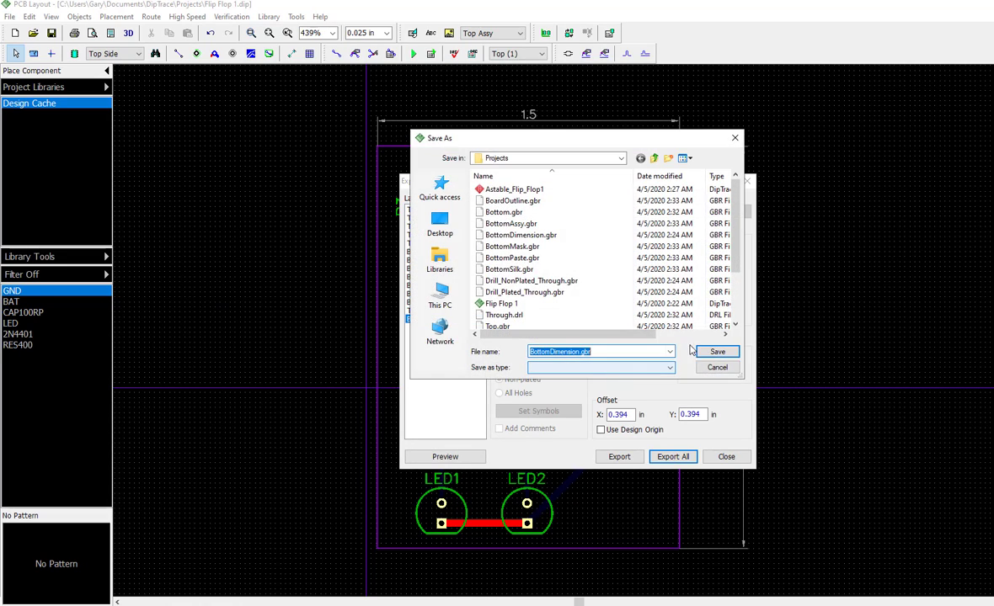
{"action": "left_click", "coordinate": [715, 352]}
{"action": "left_click", "coordinate": [609, 344]}
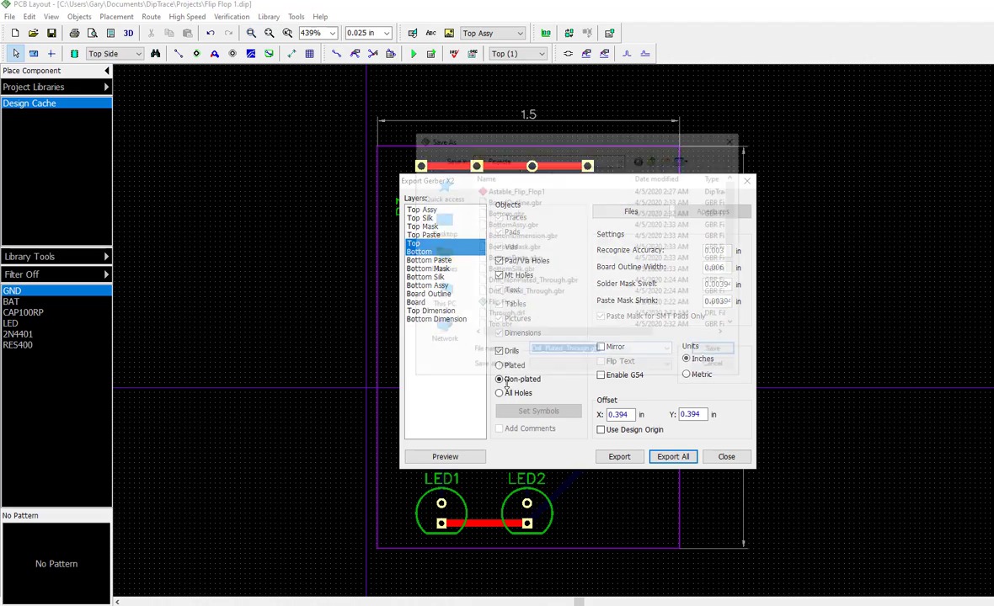
Save the plated and non-plated through-hole drill Gerber files, replacing the existing ones, and close the Gerber X2 export
{"action": "left_click", "coordinate": [714, 354]}
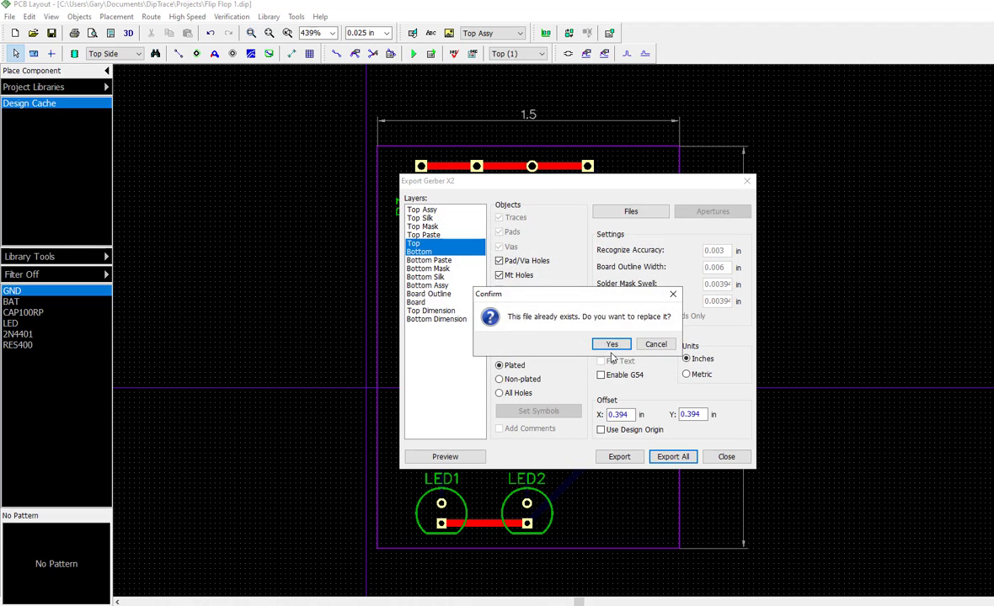
{"action": "left_click", "coordinate": [612, 344]}
{"action": "left_click", "coordinate": [715, 352]}
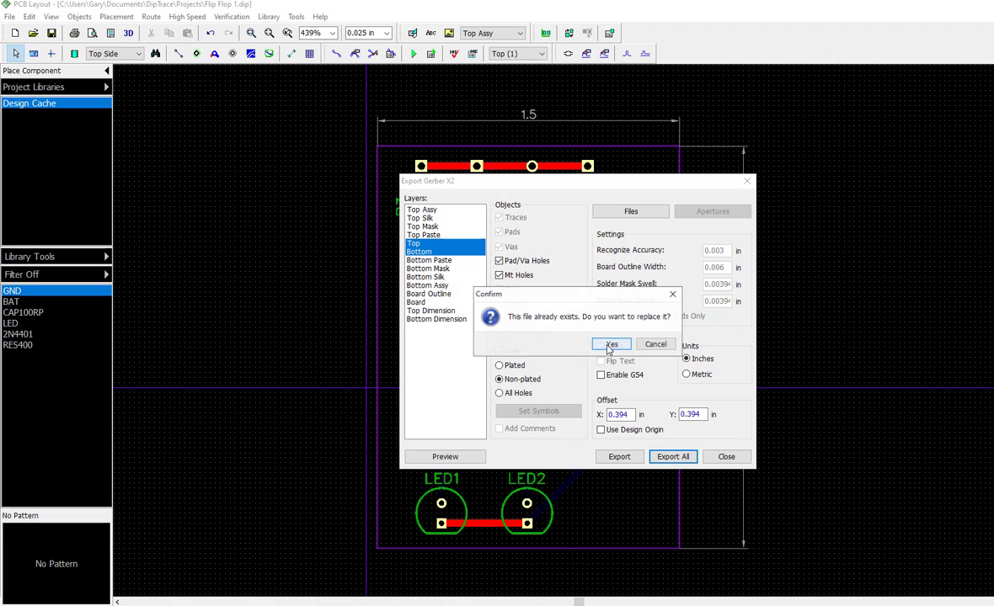
{"action": "left_click", "coordinate": [611, 344]}
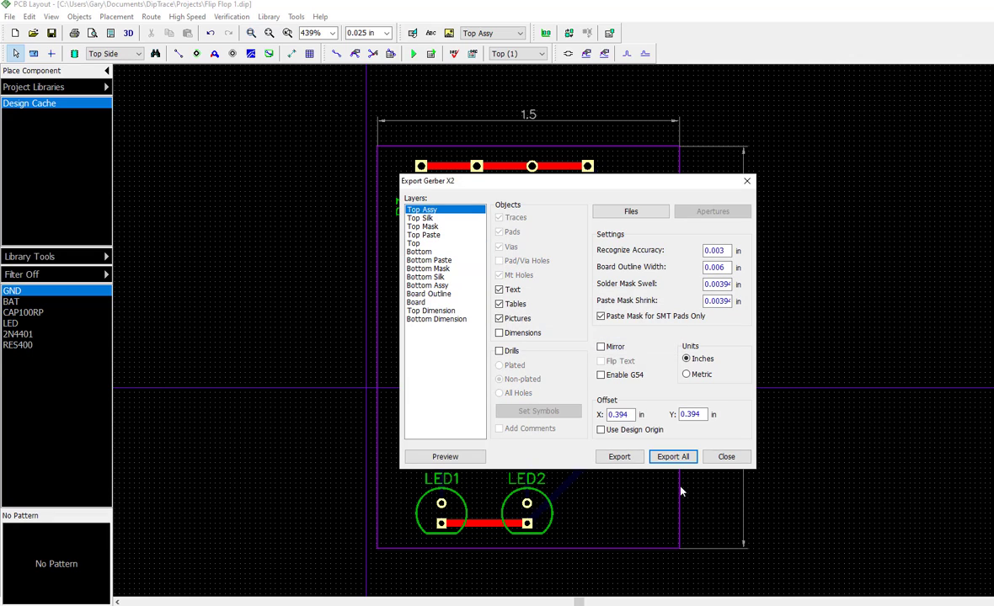
{"action": "left_click", "coordinate": [726, 457]}
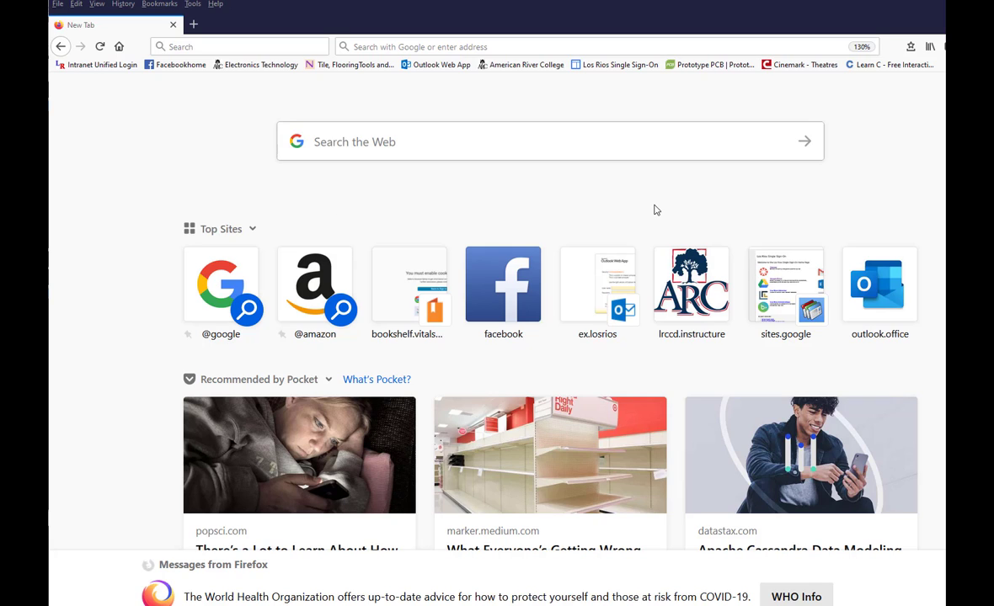
Switch to Firefox, open the bookmarked PCB Unlimited website and go to its Offshore PCBs (Prototype) product page
{"action": "left_click", "coordinate": [695, 66]}
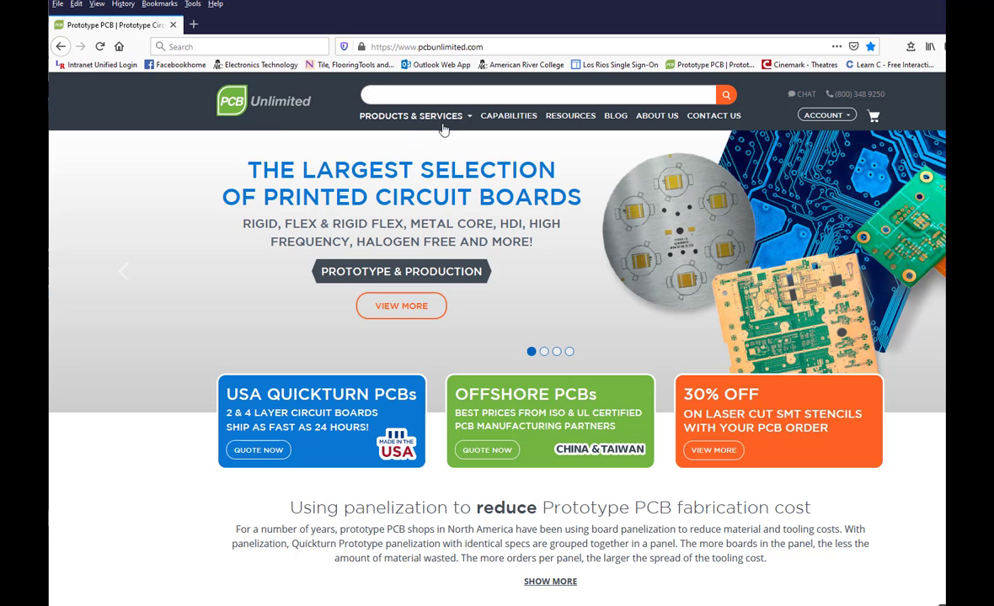
{"action": "left_click", "coordinate": [470, 118]}
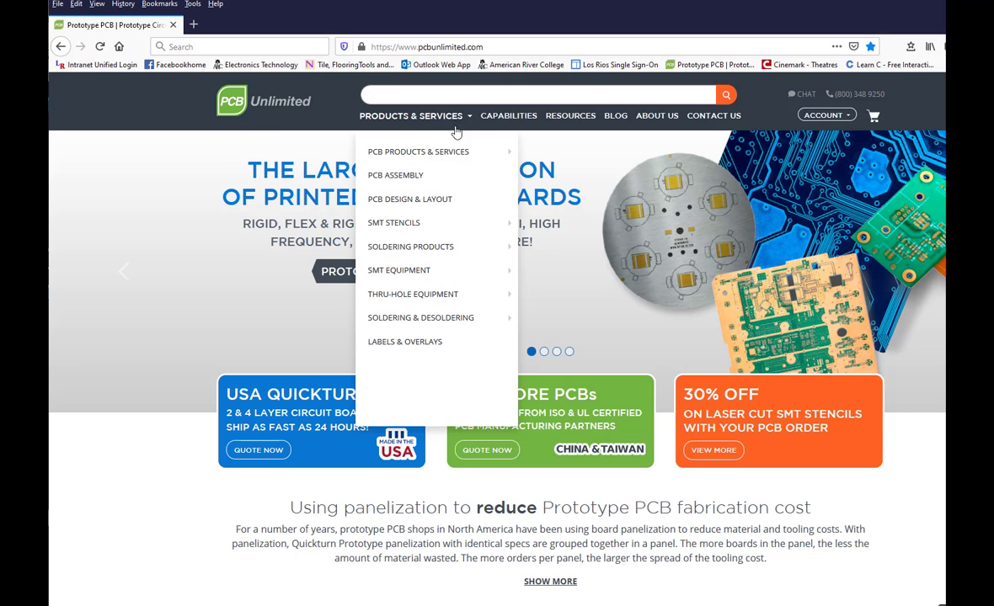
{"action": "mouse_move", "coordinate": [455, 150]}
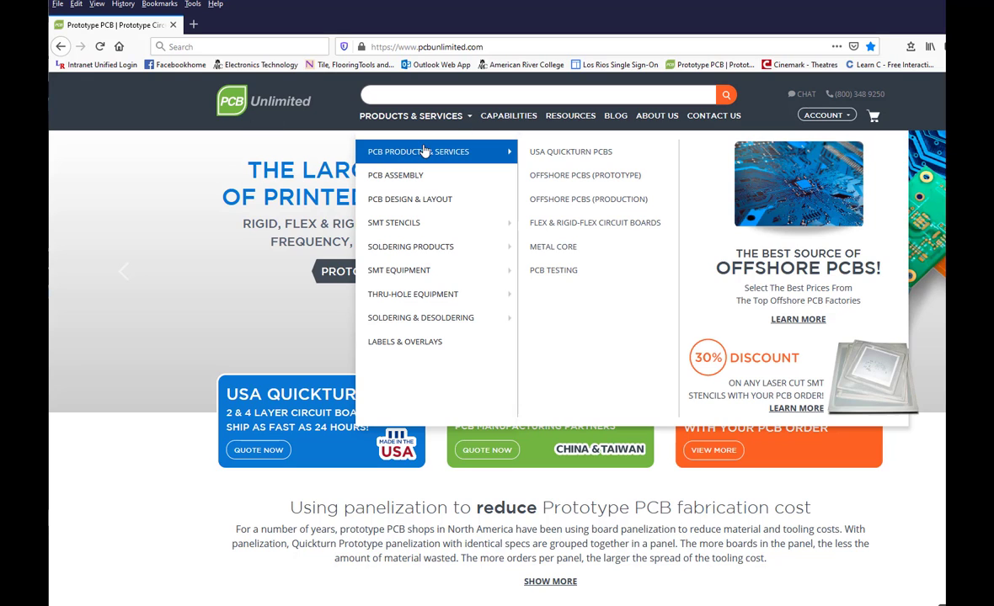
{"action": "left_click", "coordinate": [596, 178]}
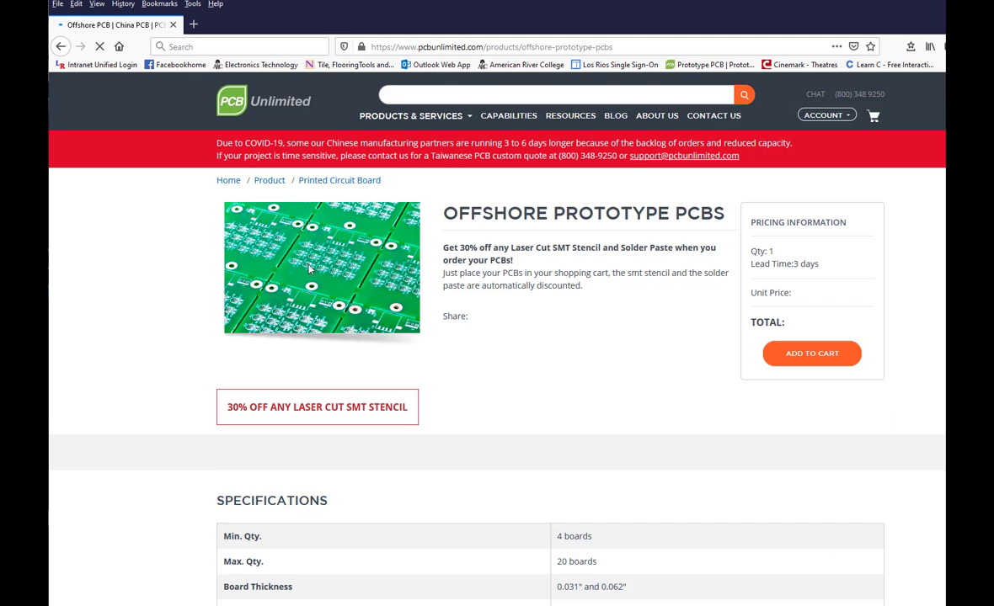
Upload the compressed file Flip Flop 1.zip from the Documents > DipTrace > Projects folder to the prototype quote form
{"action": "scroll", "coordinate": [180, 197], "scroll_direction": "down", "scroll_amount": 4}
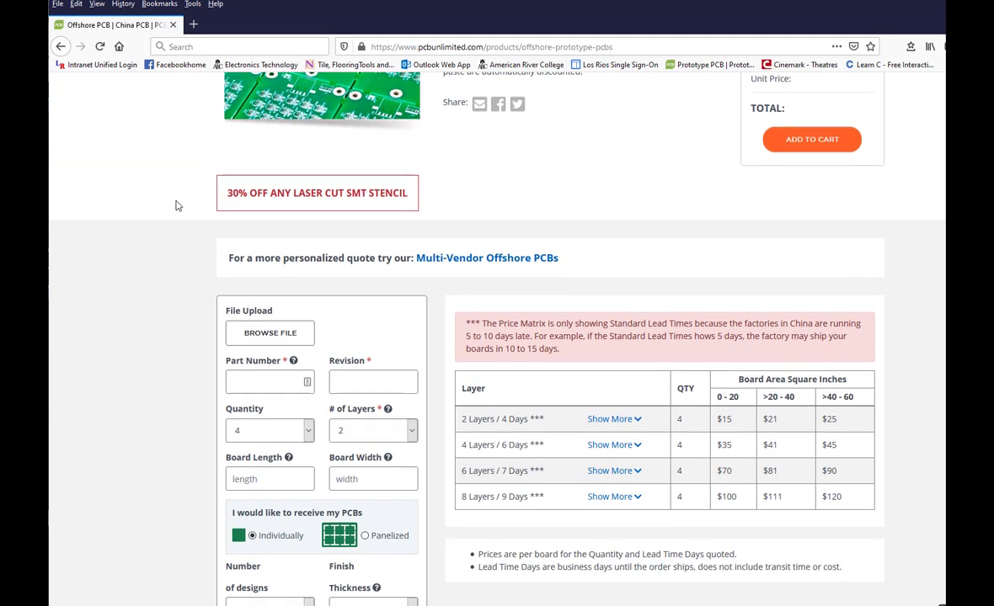
{"action": "scroll", "coordinate": [169, 206], "scroll_direction": "up", "scroll_amount": 4}
{"action": "scroll", "coordinate": [573, 295], "scroll_direction": "down", "scroll_amount": 1}
{"action": "scroll", "coordinate": [577, 303], "scroll_direction": "down", "scroll_amount": 5}
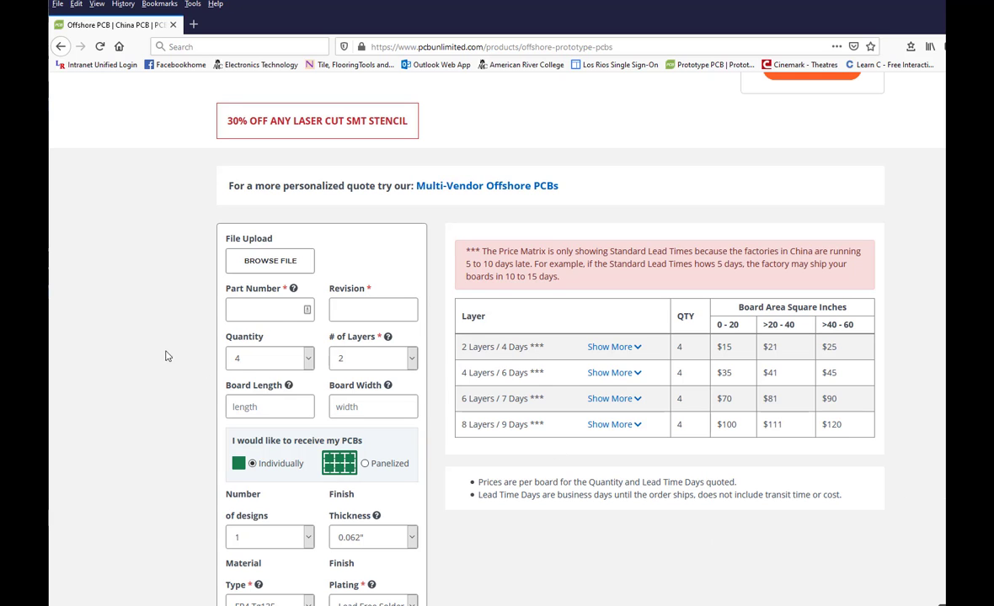
{"action": "scroll", "coordinate": [137, 341], "scroll_direction": "up", "scroll_amount": 2}
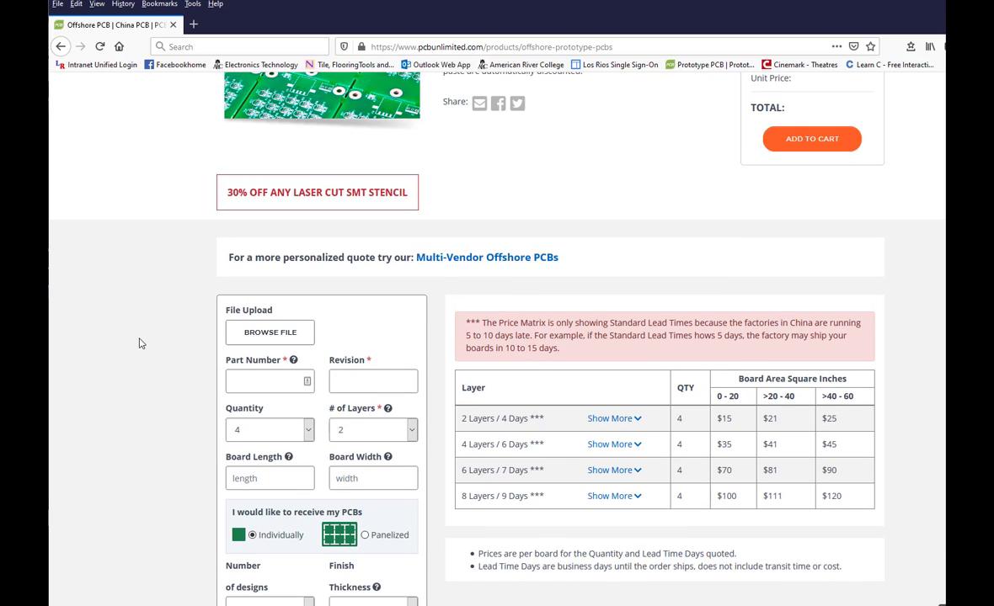
{"action": "left_click", "coordinate": [241, 333]}
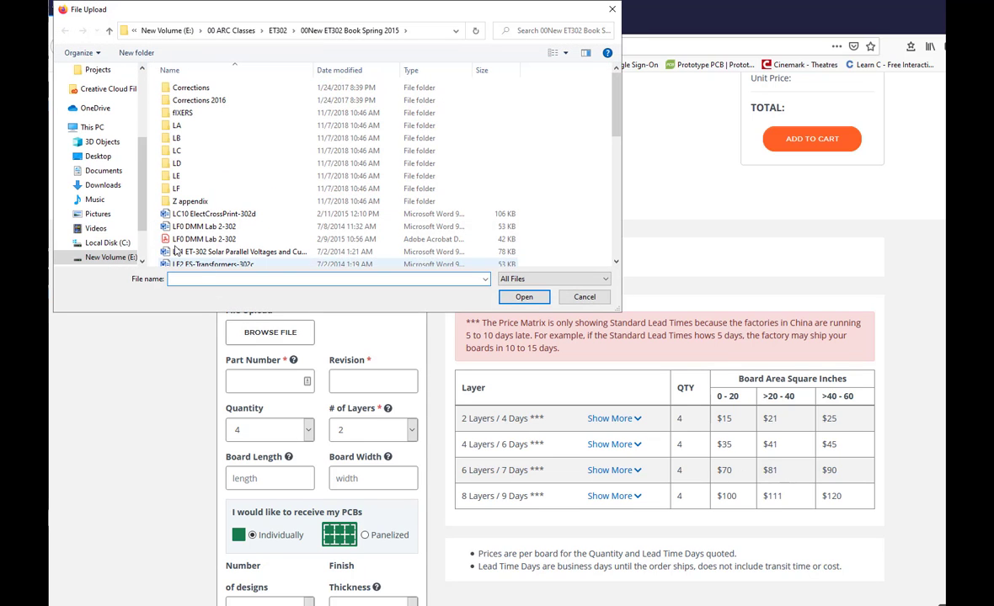
{"action": "left_click", "coordinate": [99, 170]}
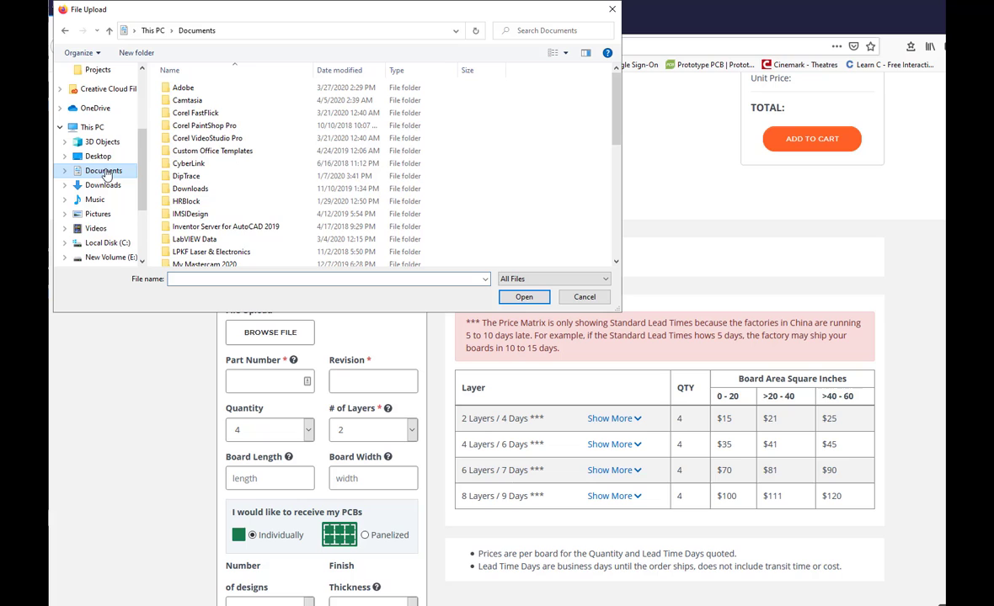
{"action": "double_click", "coordinate": [199, 176]}
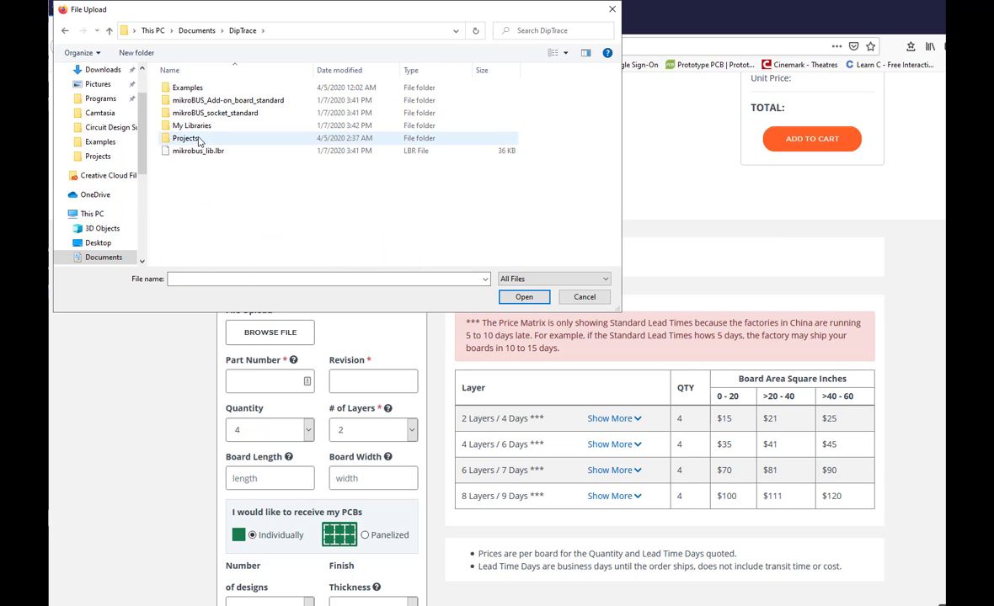
{"action": "double_click", "coordinate": [199, 142]}
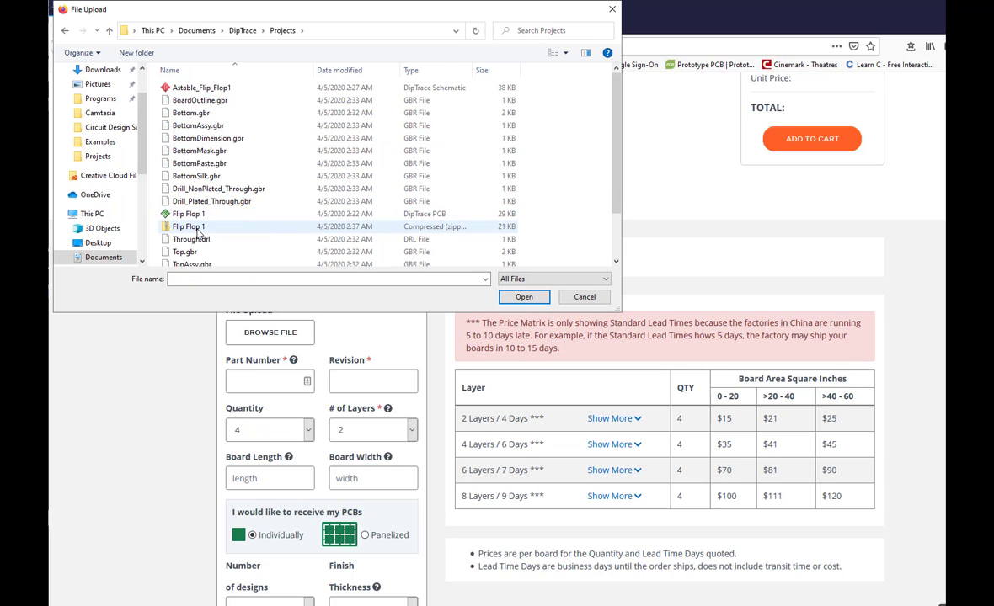
{"action": "left_click", "coordinate": [196, 228]}
{"action": "left_click", "coordinate": [524, 296]}
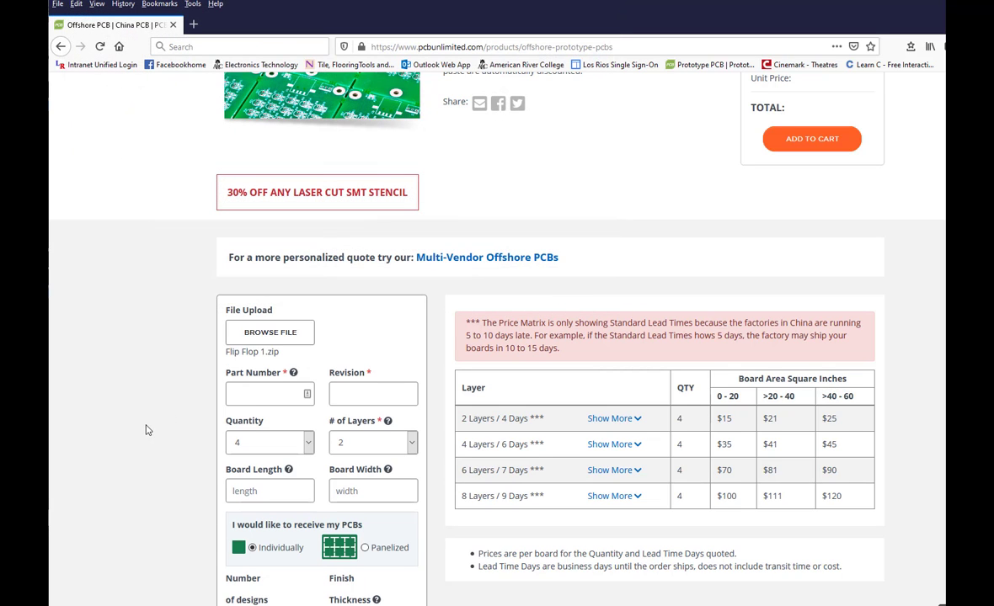
Enter FlipFlop1 as the part number and 1 as the revision in the quote form
{"action": "left_click", "coordinate": [287, 394]}
{"action": "type", "text": "FlipFlop"}
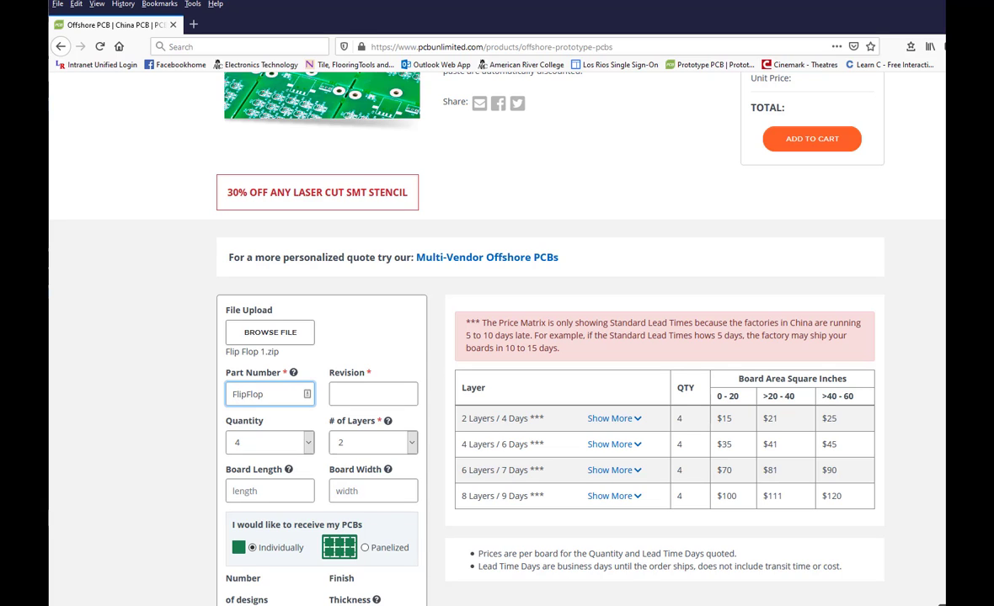
{"action": "type", "text": "1"}
{"action": "left_click", "coordinate": [367, 398]}
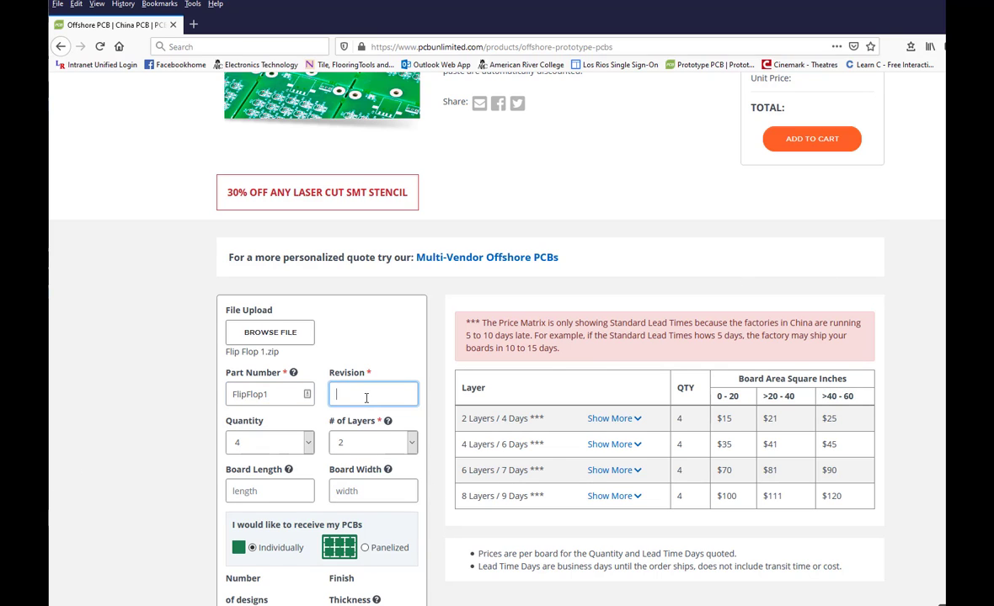
{"action": "type", "text": "1"}
Set the board length to 1.5 and the board width to 2.5, and review the remaining board options and total price
{"action": "left_click", "coordinate": [286, 492]}
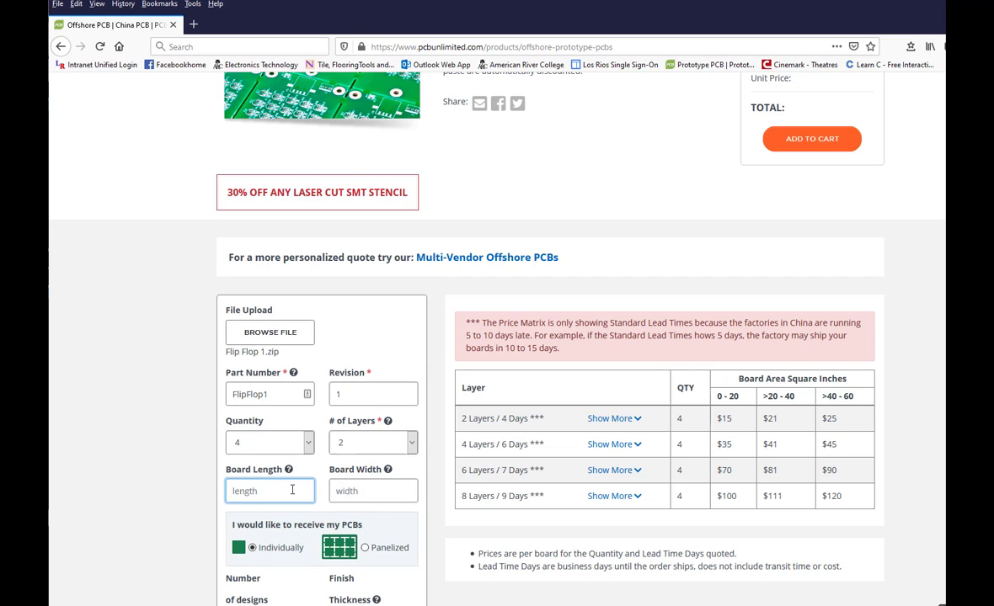
{"action": "type", "text": "1.5"}
{"action": "left_click", "coordinate": [331, 497]}
{"action": "type", "text": "2"}
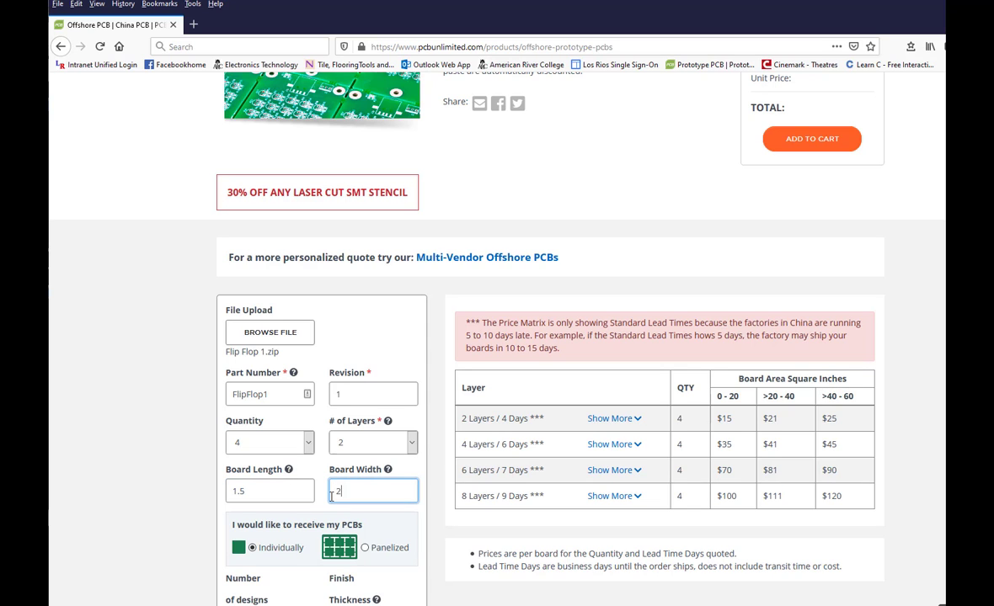
{"action": "type", "text": ".5"}
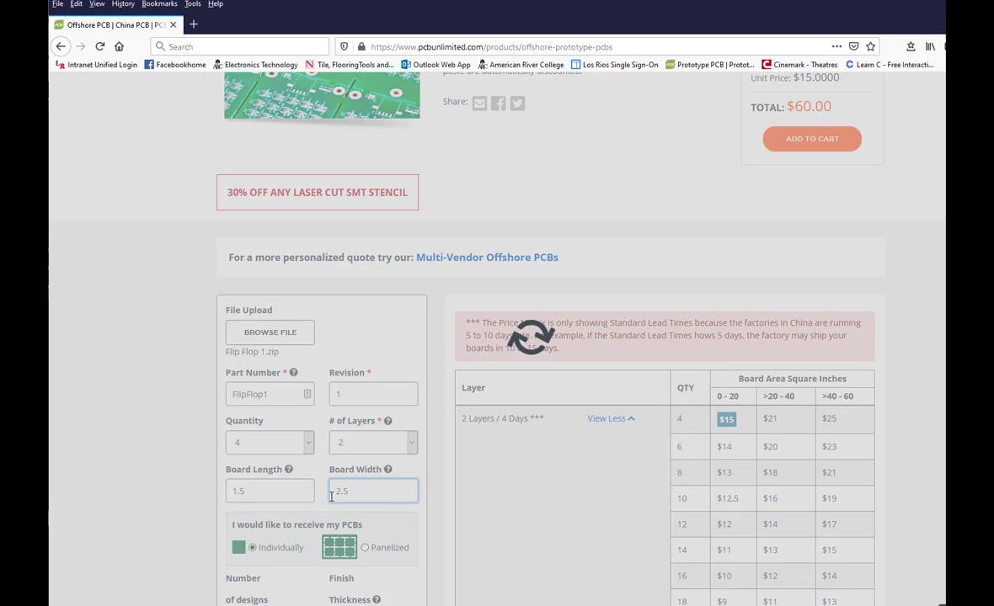
{"action": "scroll", "coordinate": [439, 555], "scroll_direction": "down", "scroll_amount": 3}
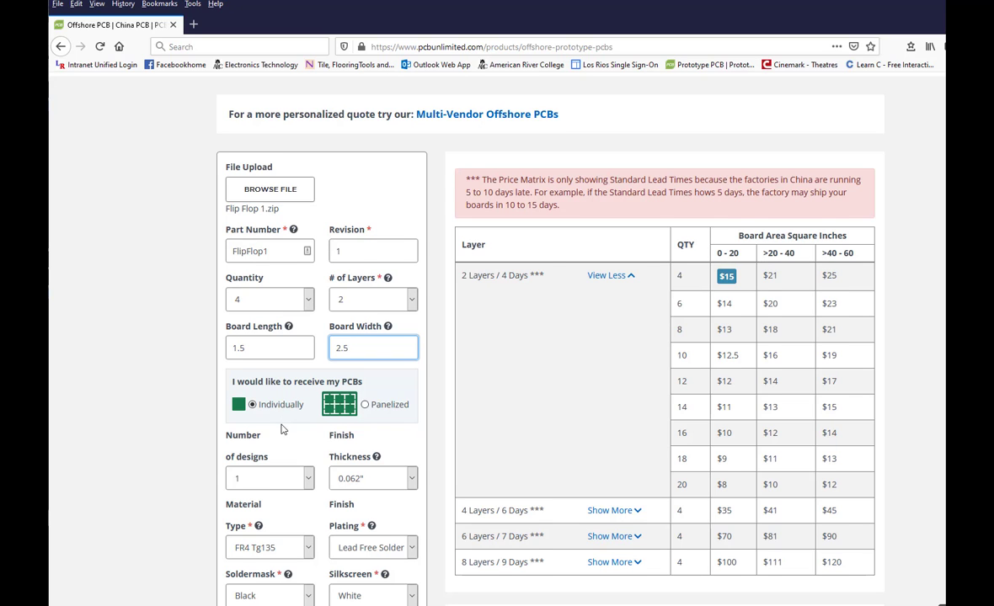
{"action": "scroll", "coordinate": [282, 423], "scroll_direction": "down", "scroll_amount": 3}
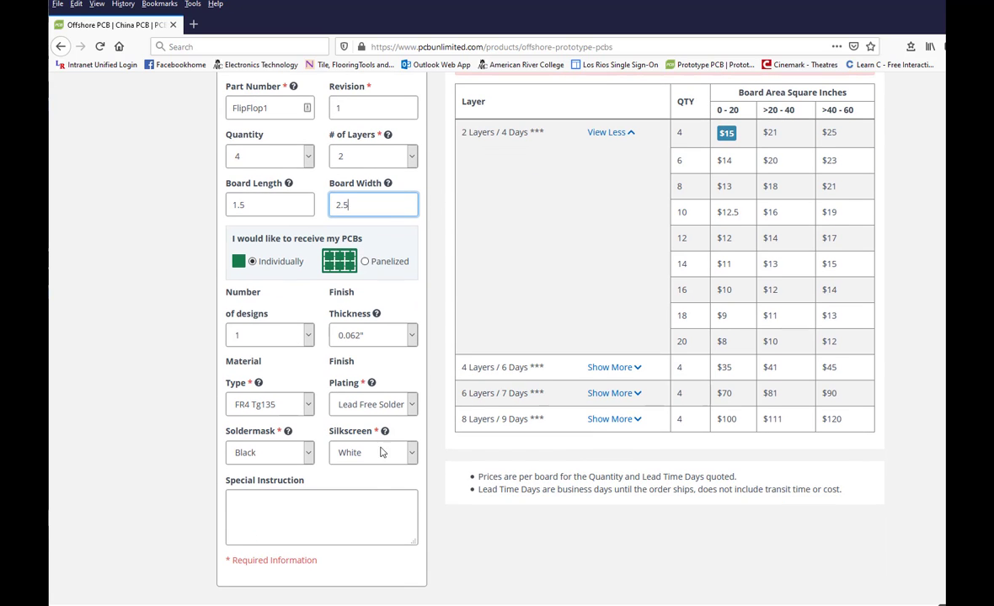
{"action": "scroll", "coordinate": [893, 554], "scroll_direction": "up", "scroll_amount": 3}
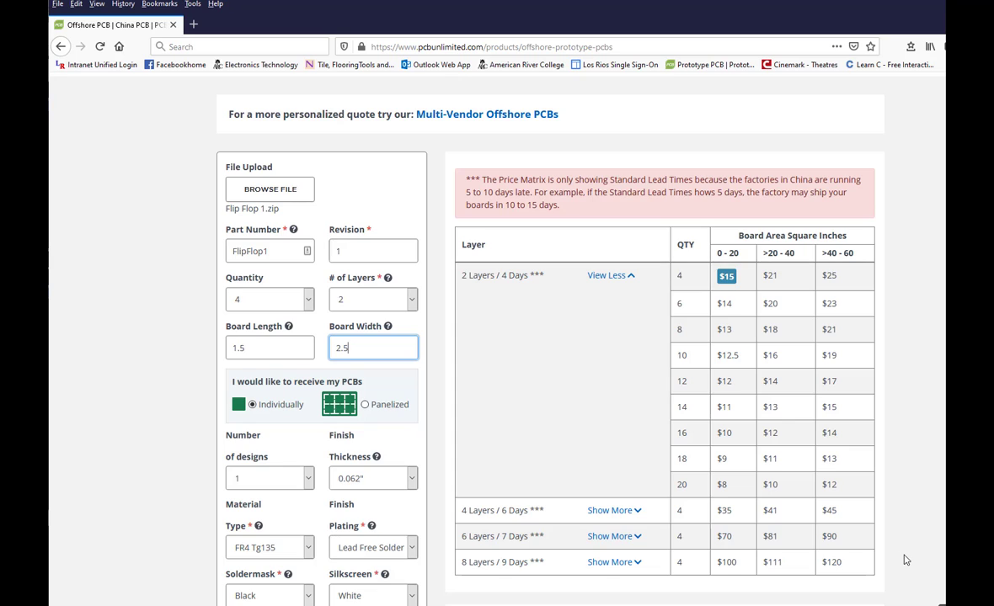
{"action": "scroll", "coordinate": [897, 556], "scroll_direction": "up", "scroll_amount": 6}
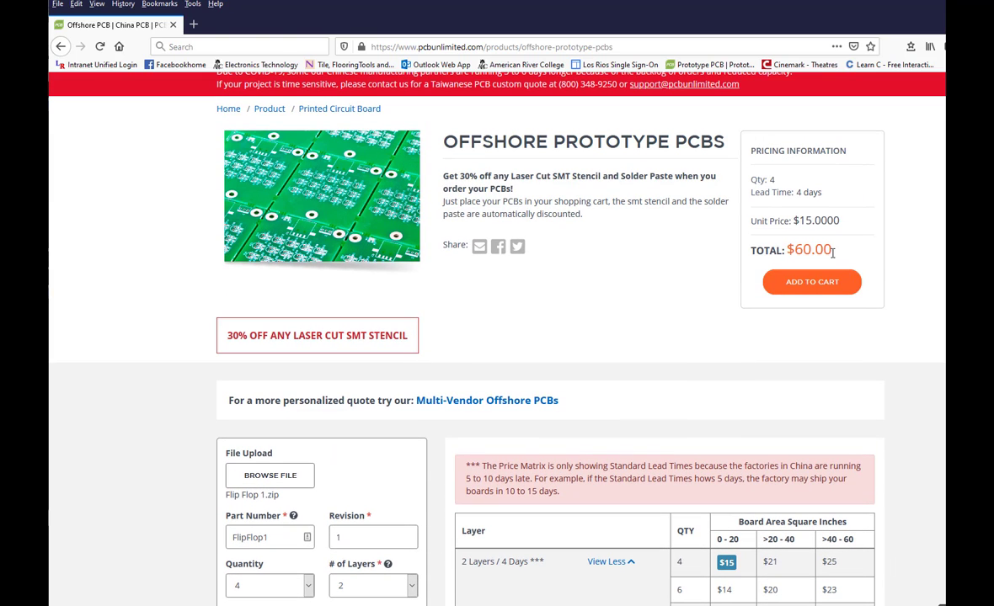